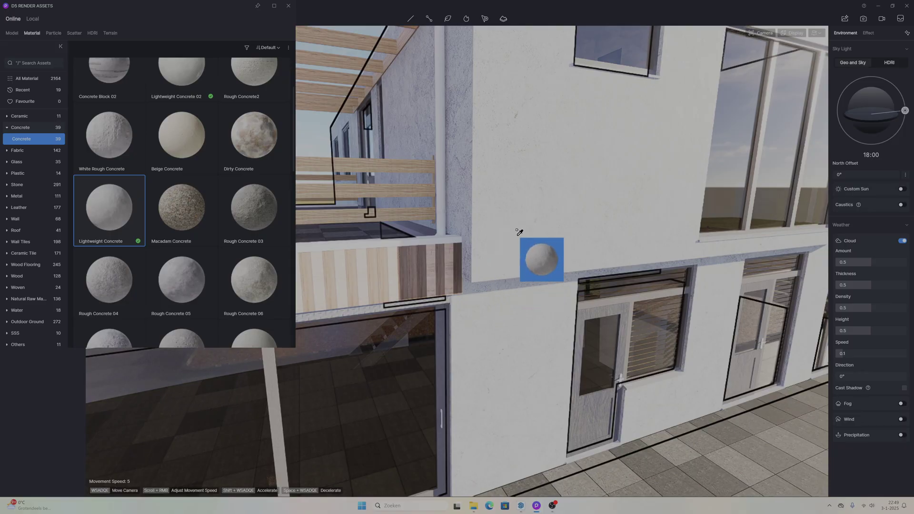
Step: Drag Lightweight Concrete from the Concrete category onto the villa's upper wall
drag(519, 232, 501, 232)
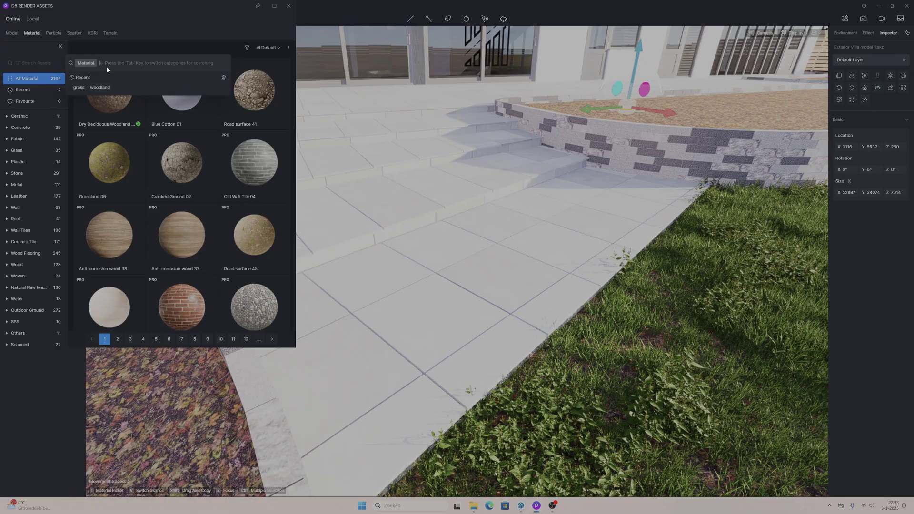
Step: Search the material library for 'concrete' and apply a concrete material to the garden steps
text(concrete)
key(Return)
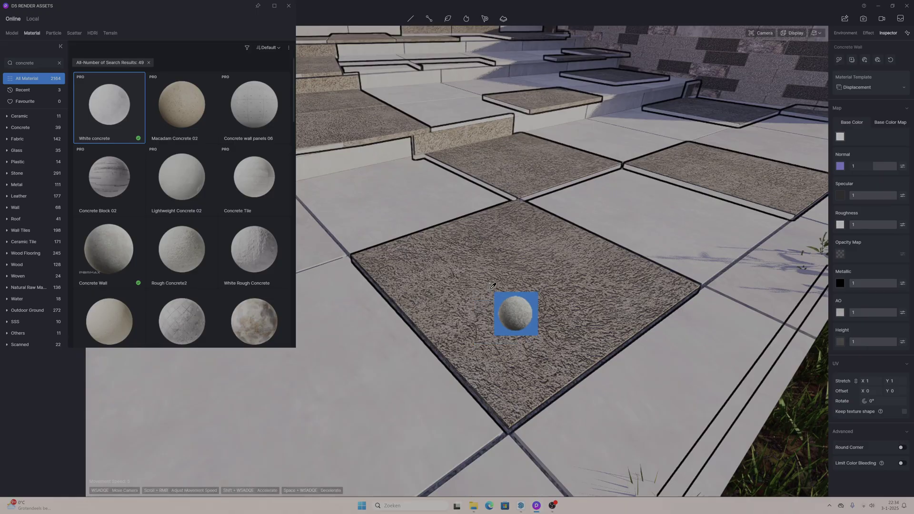
drag(492, 285, 475, 267)
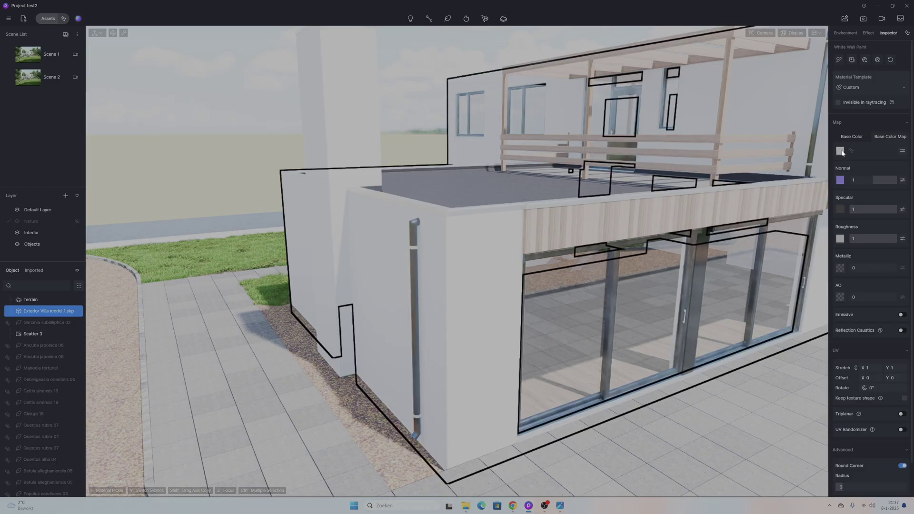
click(841, 151)
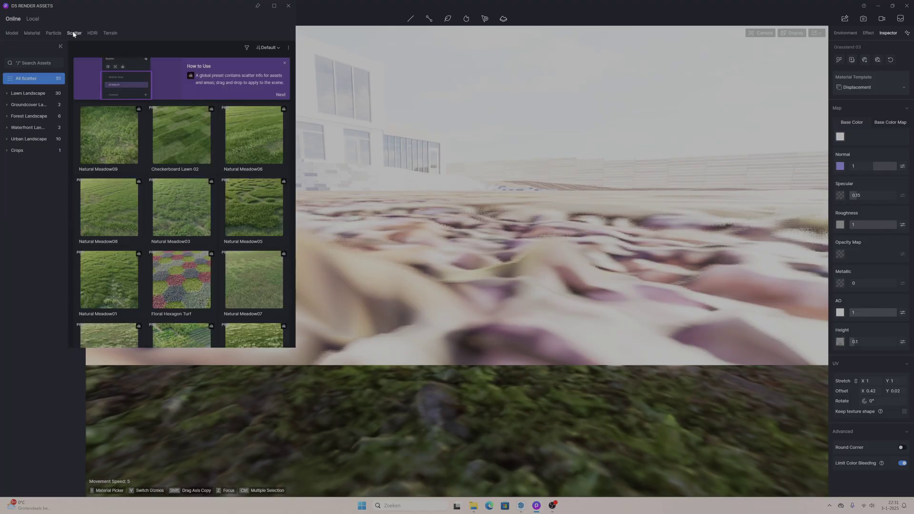
Step: Choose the Meadow08 scatter preset and create a dense grass scatter area (Scatter 3) over the lawn
drag(274, 163, 295, 124)
scroll(267, 200, down, 8)
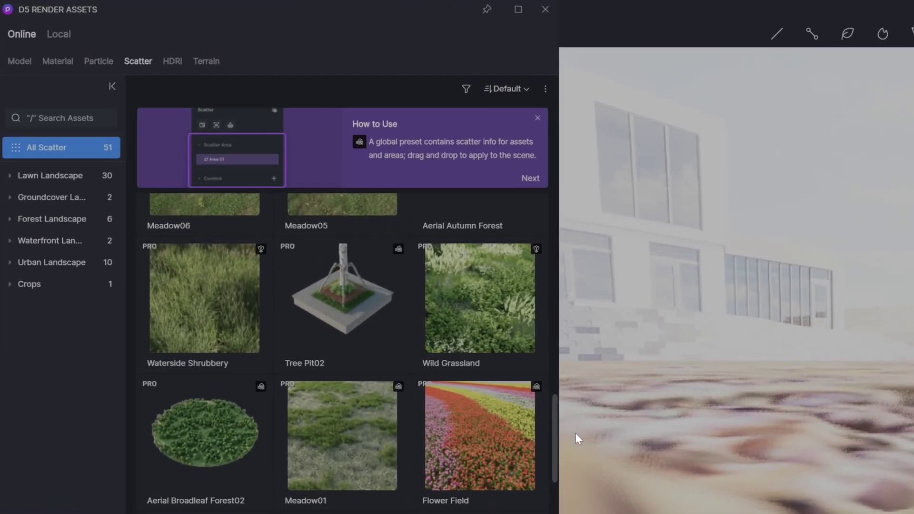
scroll(345, 259, down, 5)
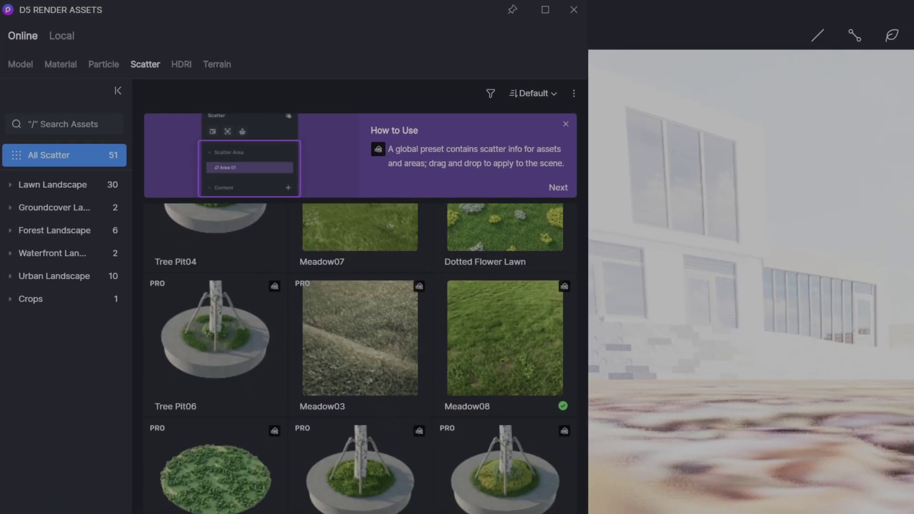
click(485, 360)
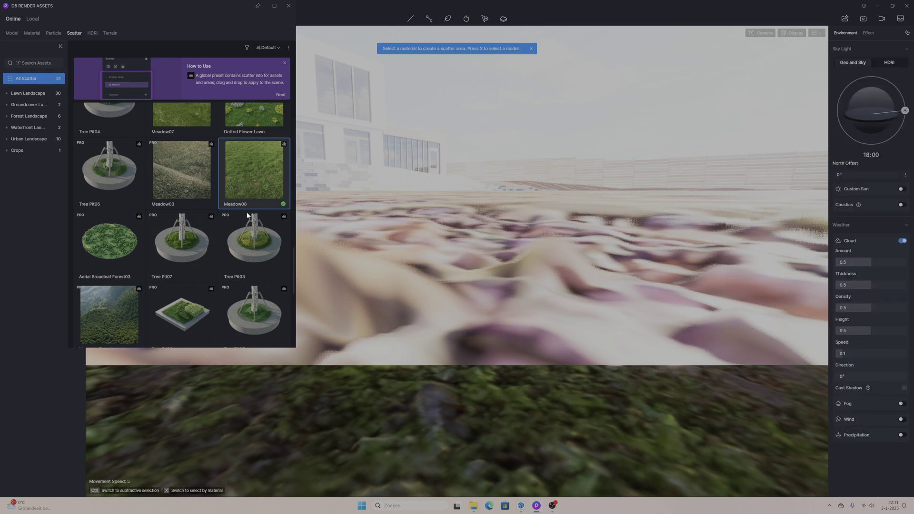
drag(261, 254, 459, 70)
click(475, 62)
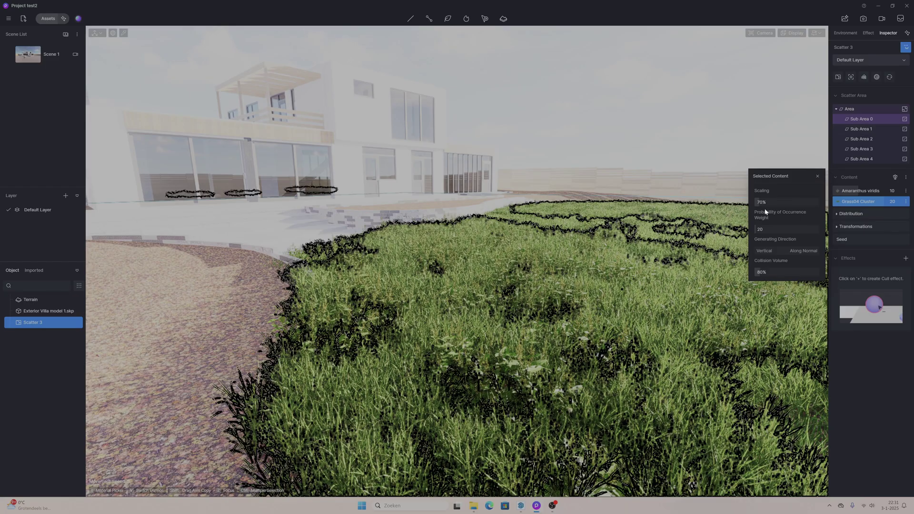
Step: Commit a Scaling of 30 for Grass04 Cluster and move to the second scatter sub-area
key(Return)
click(860, 133)
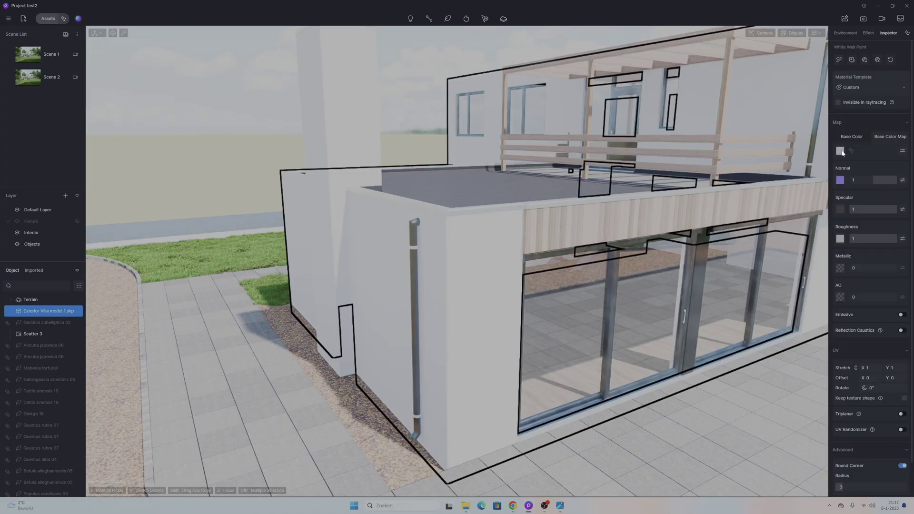
Step: Load the clean fine plaster texture as White Wall Paint's base colour map with UV Stretch 2
click(842, 151)
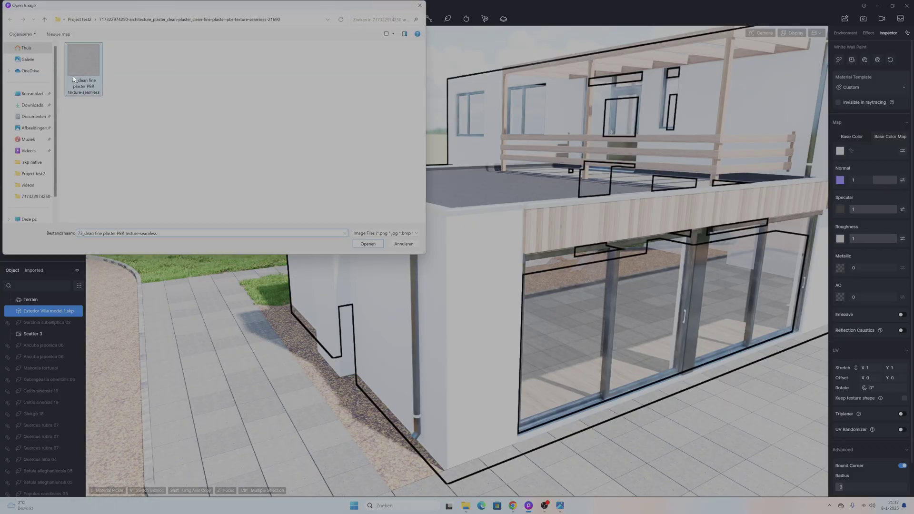
click(367, 244)
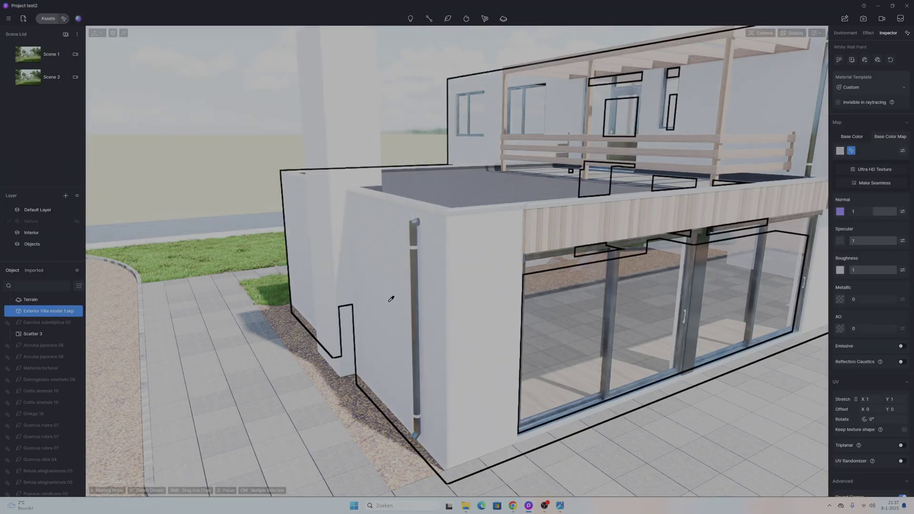
right_drag(391, 303, 362, 305)
scroll(415, 285, down, 10)
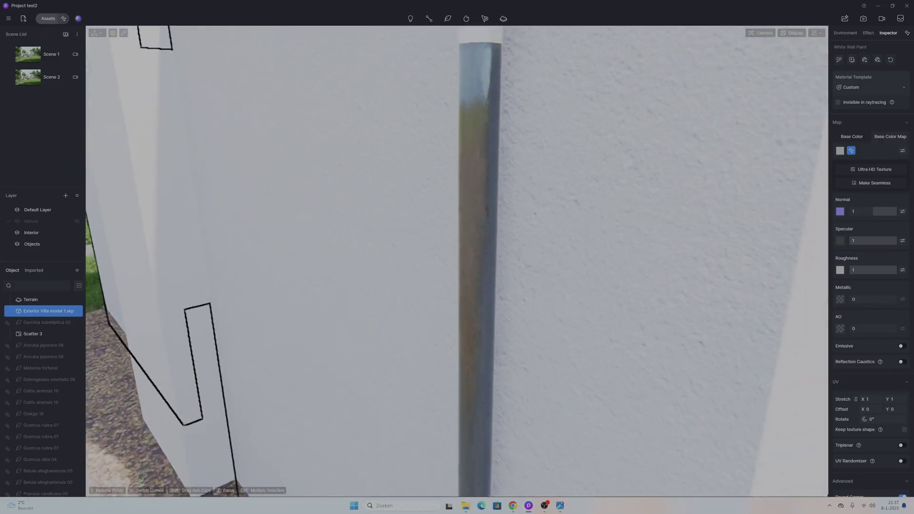
scroll(456, 301, up, 5)
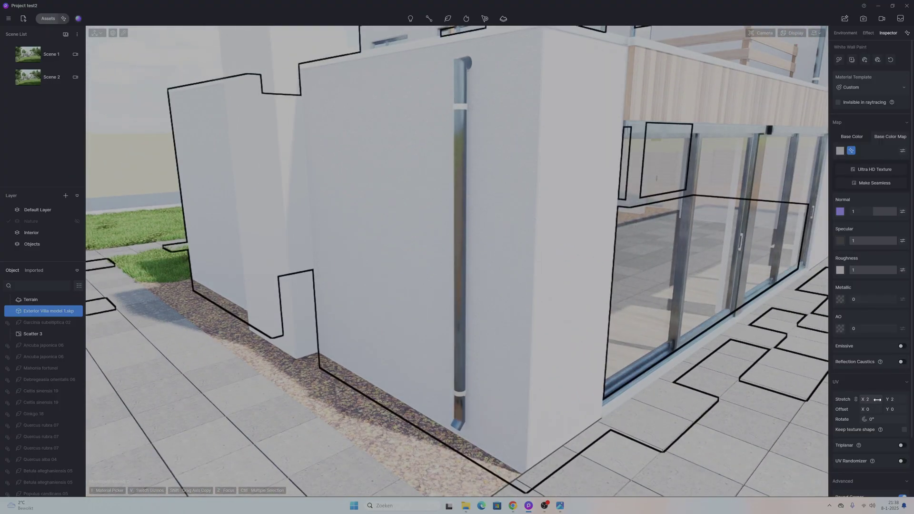
scroll(457, 301, up, 3)
scroll(456, 301, up, 5)
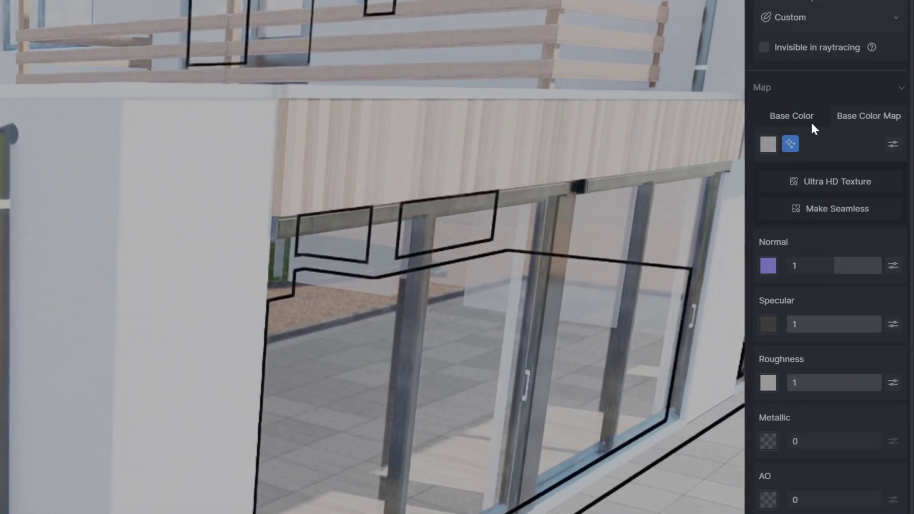
click(819, 177)
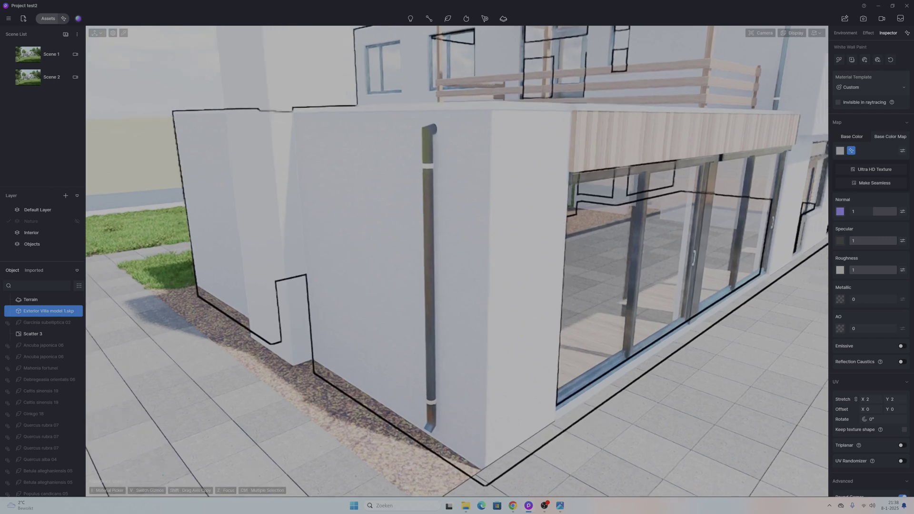
scroll(458, 262, up, 8)
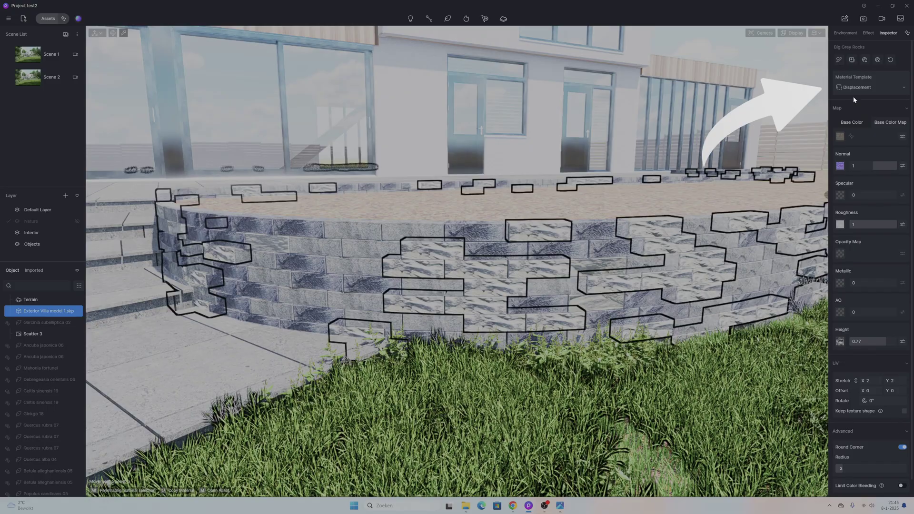
Step: Switch Big Grey Rocks to the Custom template and enable UV Randomizer
click(862, 89)
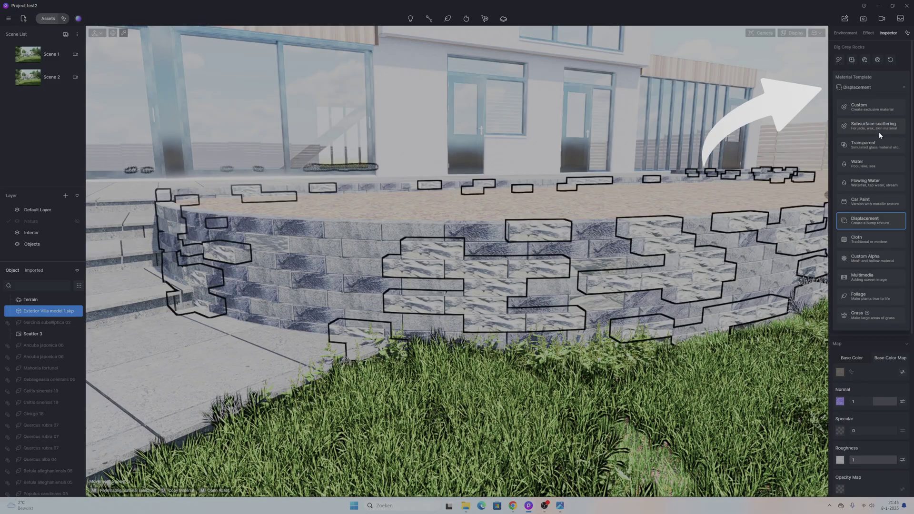
click(866, 108)
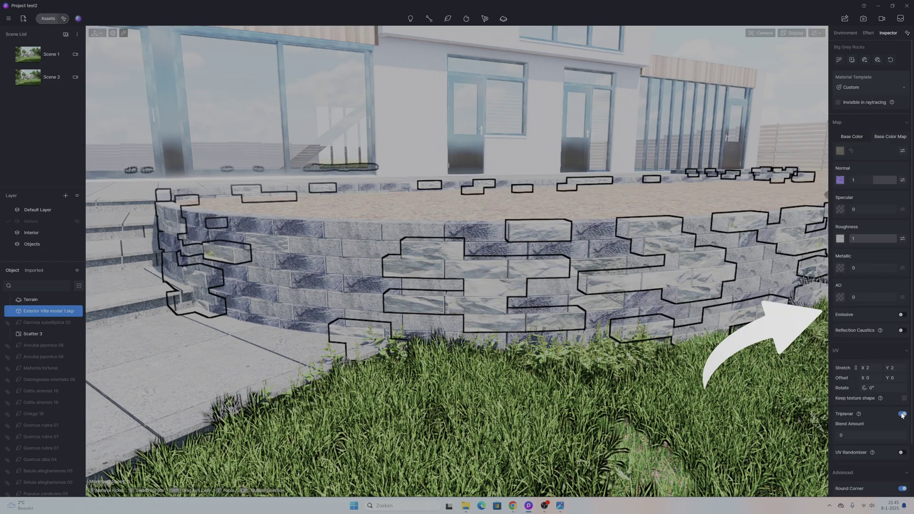
click(902, 453)
Step: Pick Dark Grey Rock, set it to Custom, and enable Triplanar and UV Randomizer
key(i)
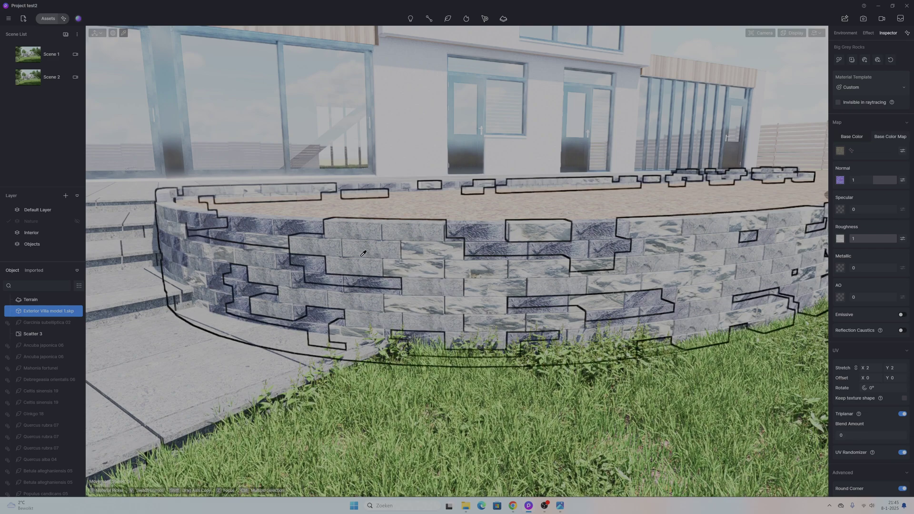
click(362, 255)
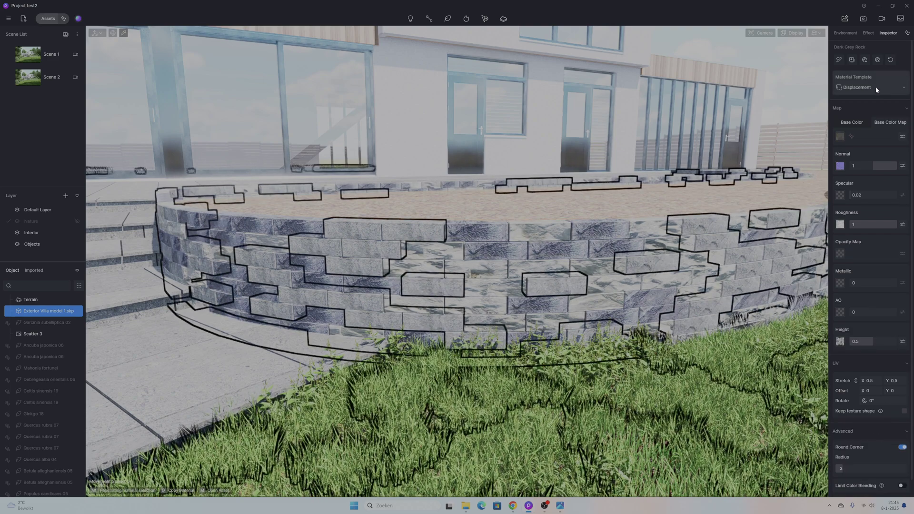
click(875, 87)
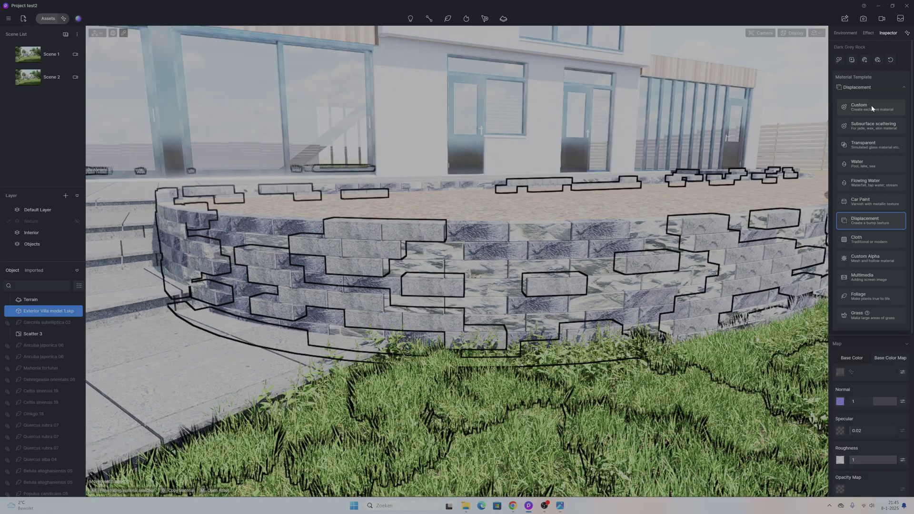
click(871, 107)
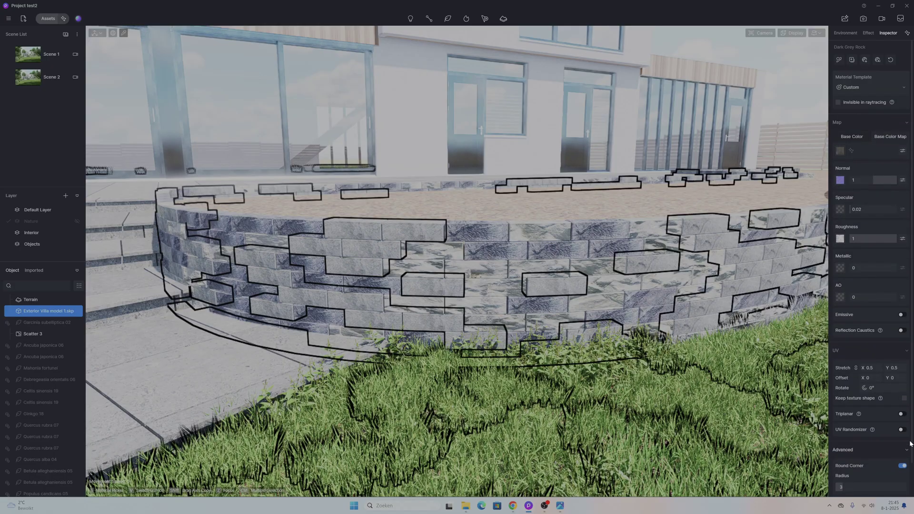
click(901, 415)
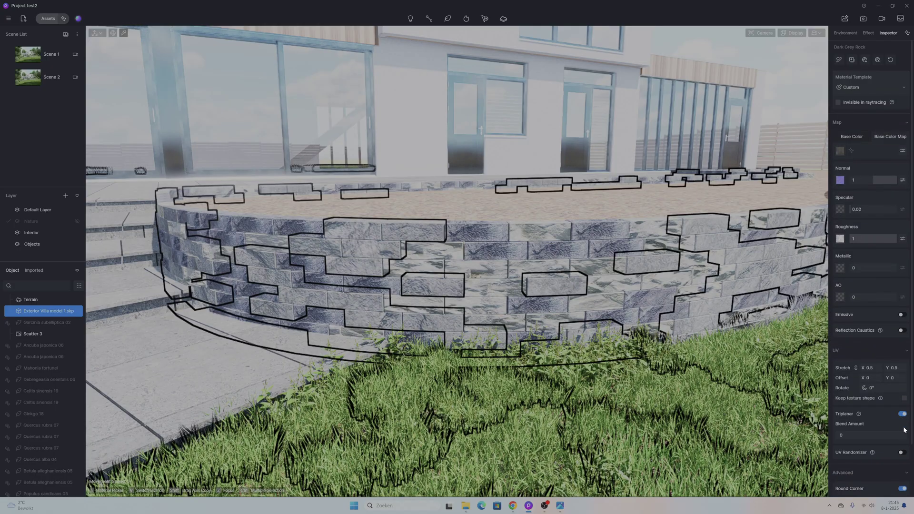
click(902, 454)
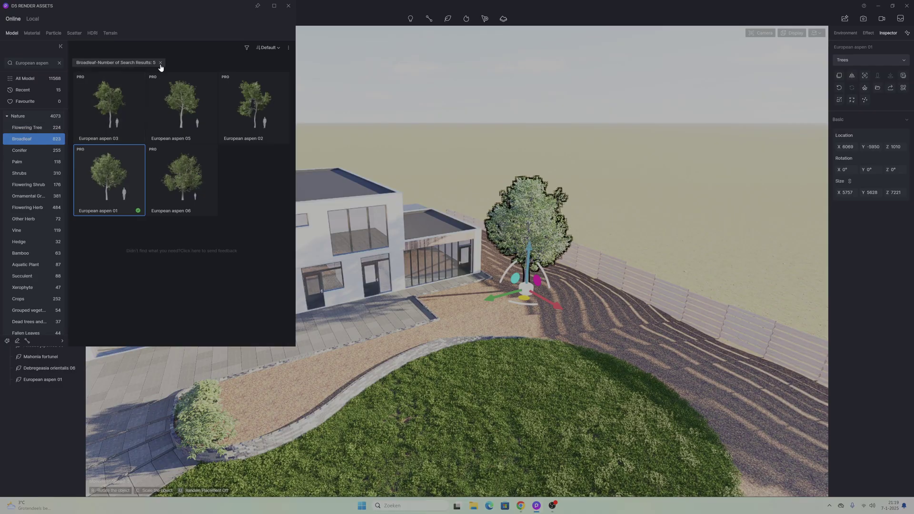
Step: Show all broadleaf trees and place two Celtis sinensis 19 trees in the garden
click(161, 62)
scroll(162, 285, down, 3)
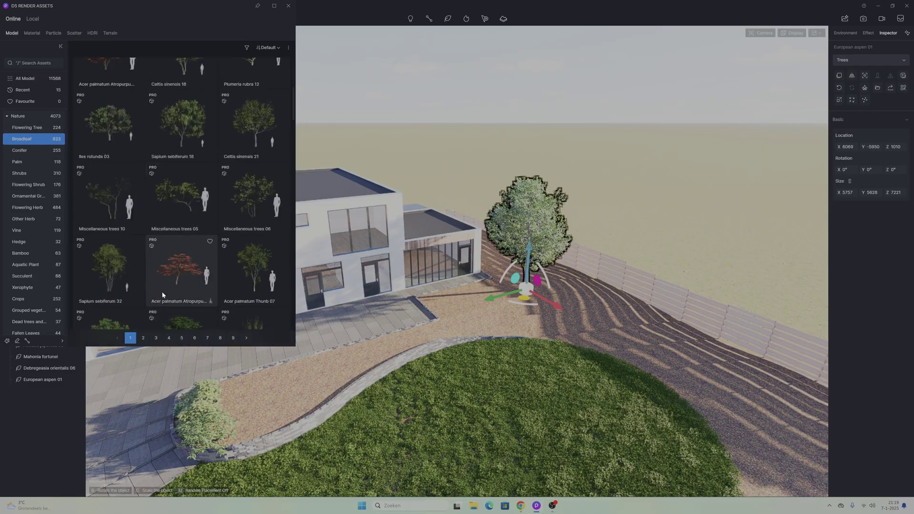
scroll(162, 295, down, 5)
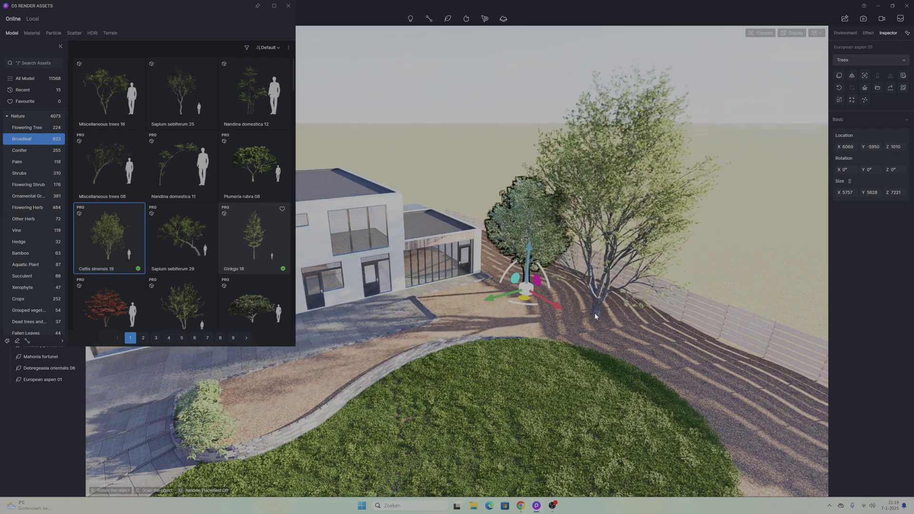
click(595, 316)
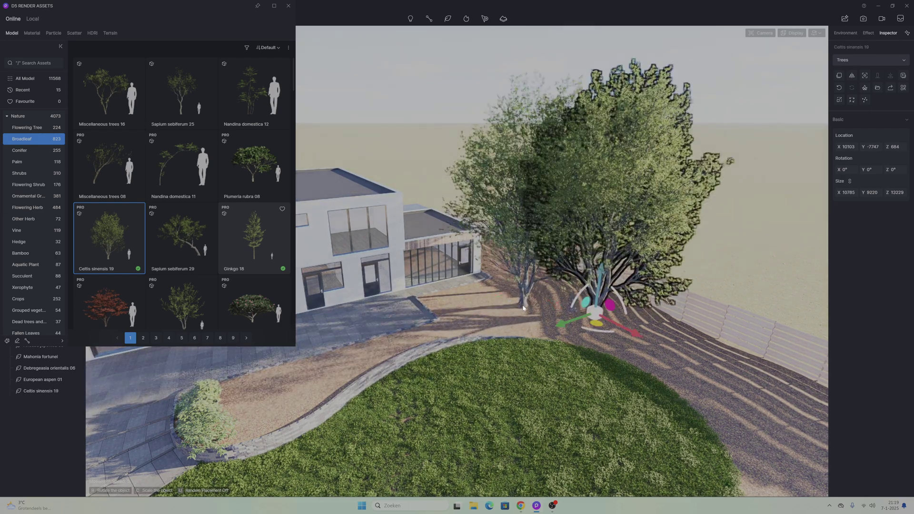
right_drag(595, 315, 560, 343)
click(559, 342)
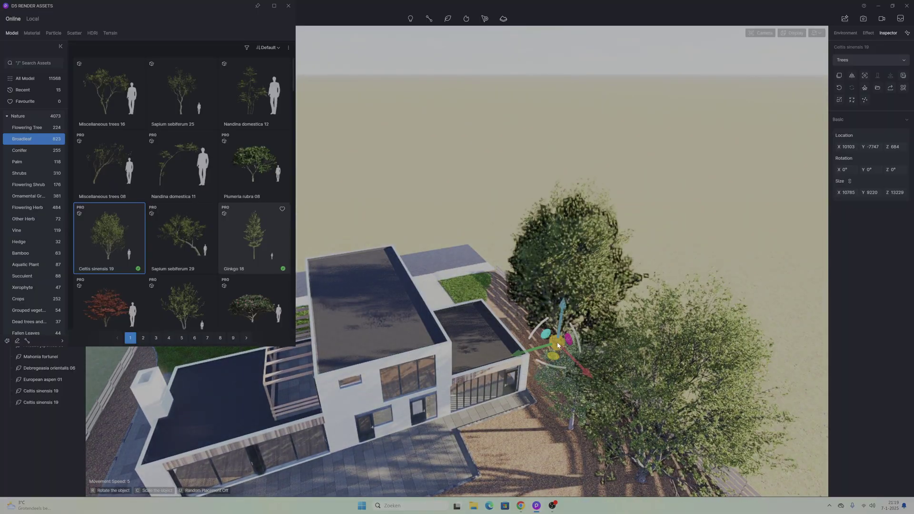
scroll(555, 324, up, 5)
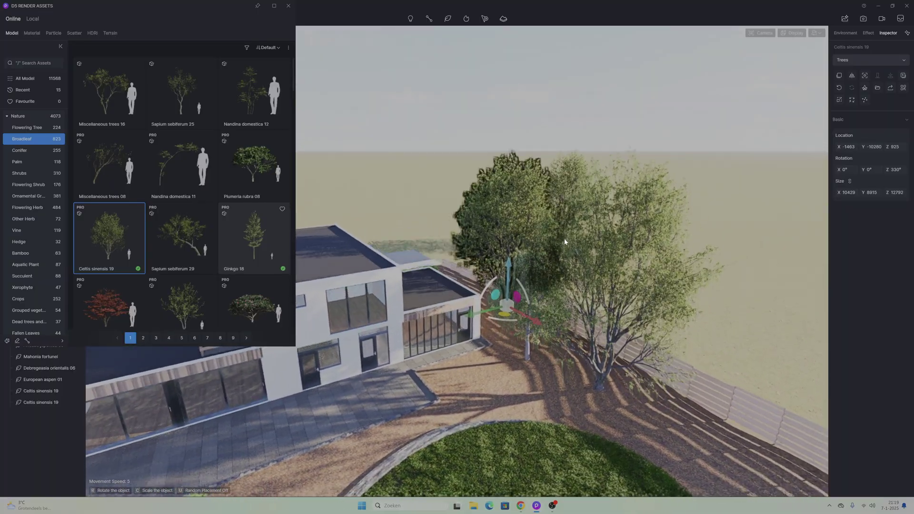
right_drag(554, 306, 554, 281)
key(d)
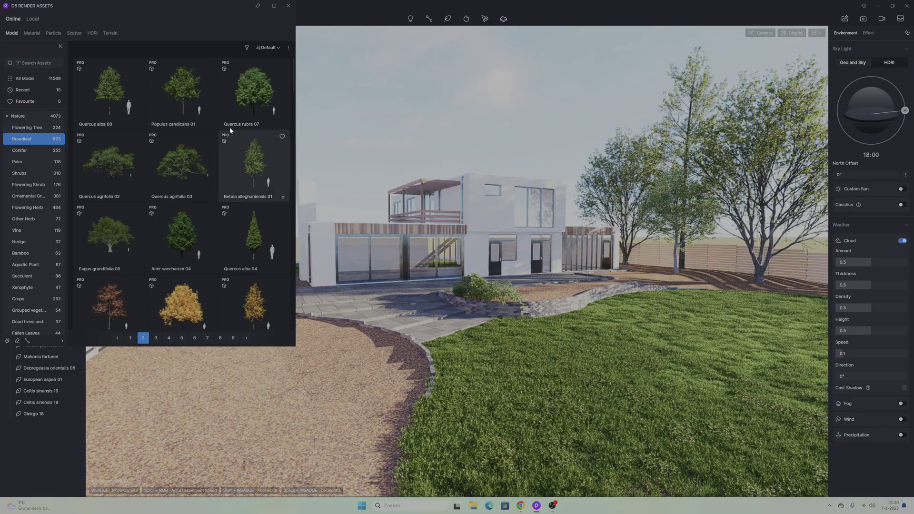
Step: Place a Quercus rubra 07 tree to the left of the house
click(257, 93)
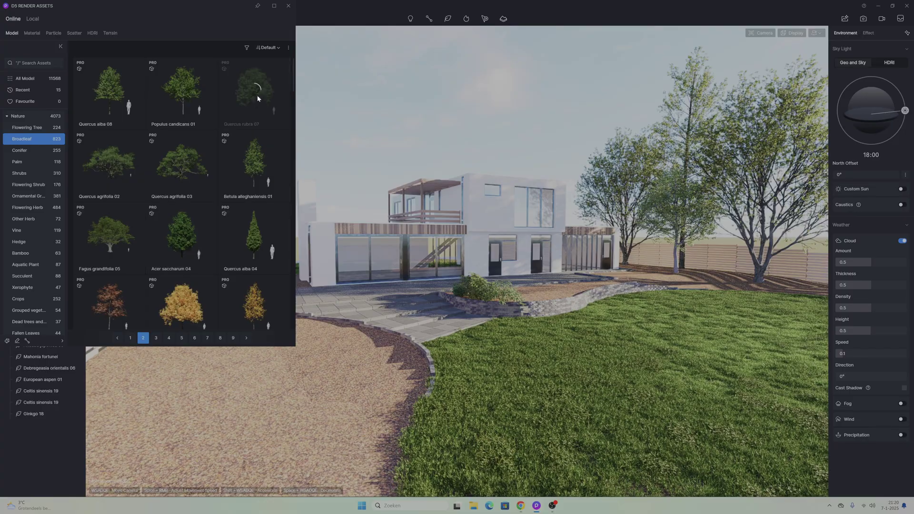
click(164, 244)
click(235, 241)
scroll(235, 241, down, 2)
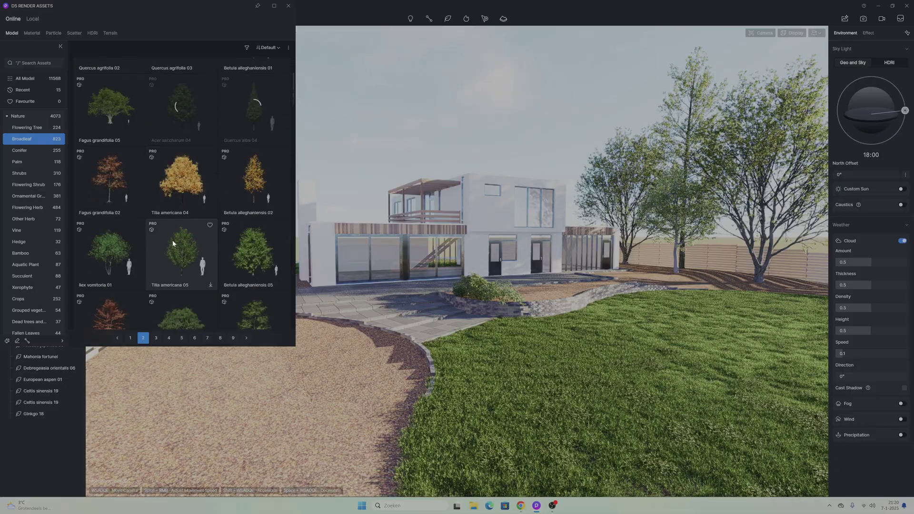
scroll(248, 245, down, 2)
scroll(169, 245, up, 2)
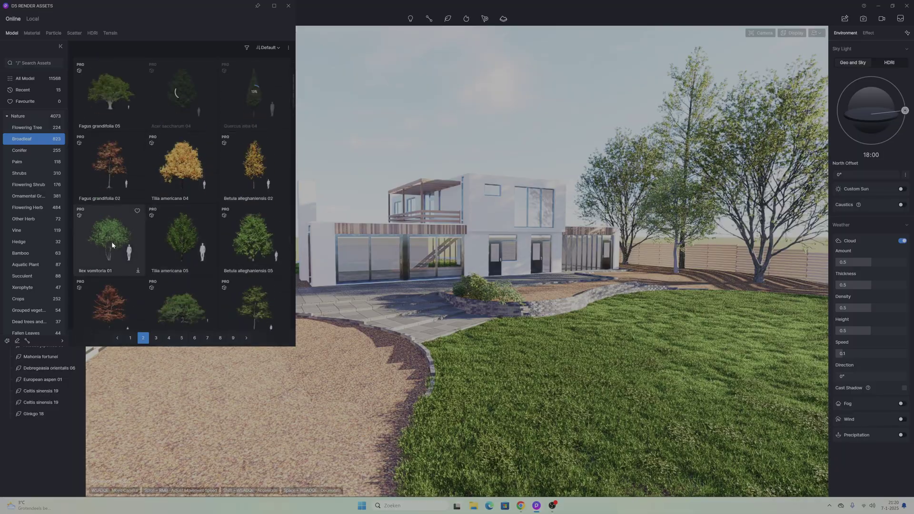
scroll(187, 245, down, 1)
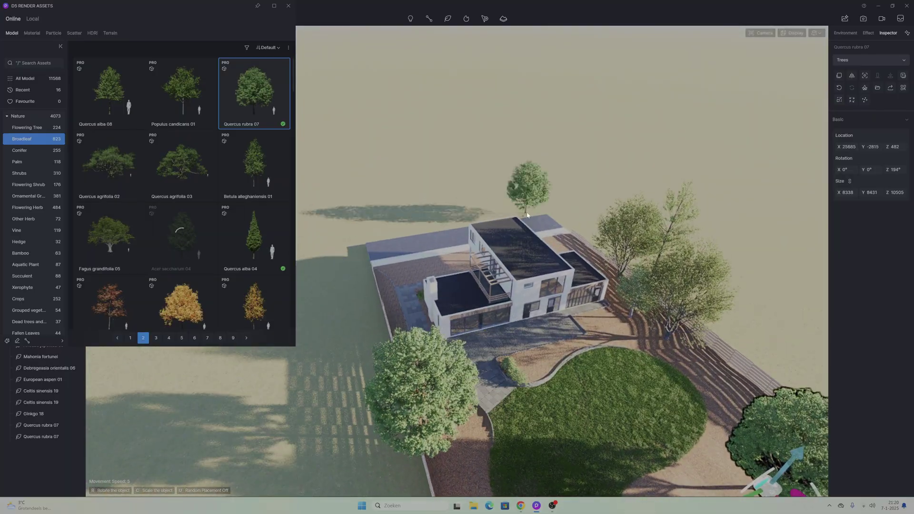
click(388, 238)
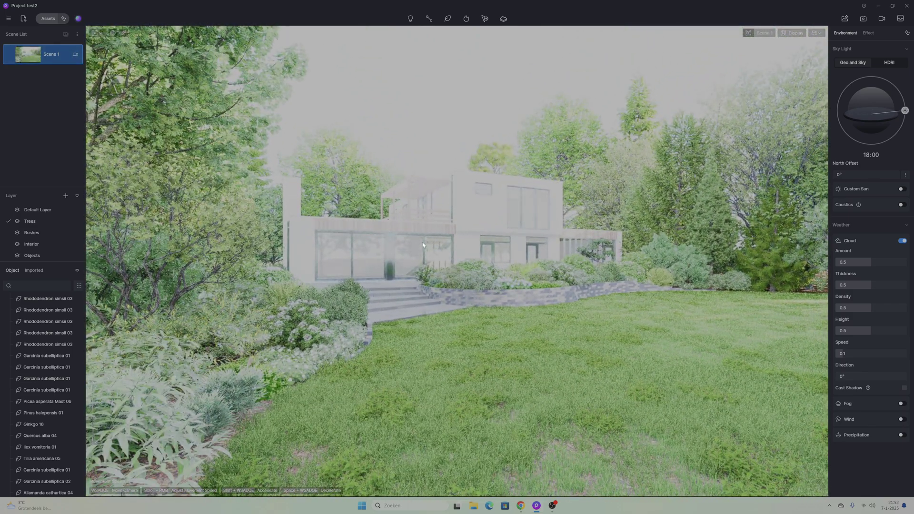
Step: Apply the Midday HDRI sky, lower its light to 0.83, and split skylight from background brightness
click(425, 201)
click(408, 122)
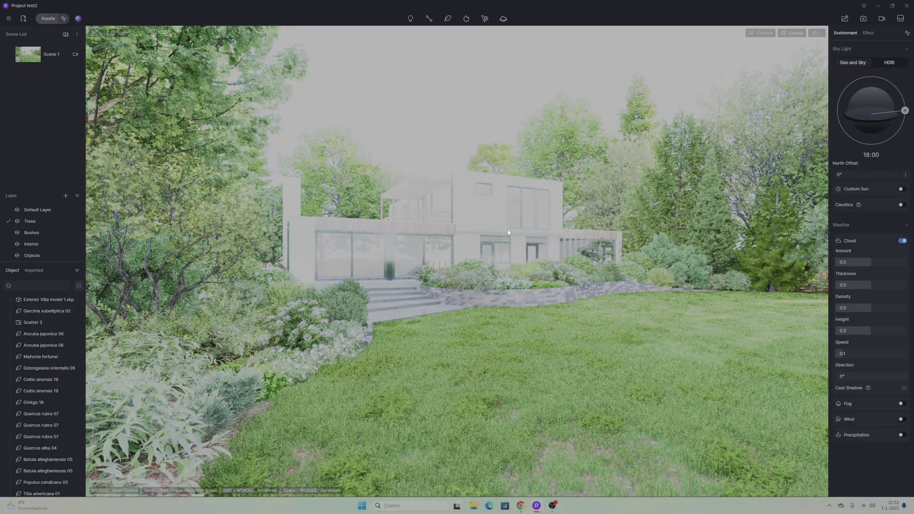
key(Right)
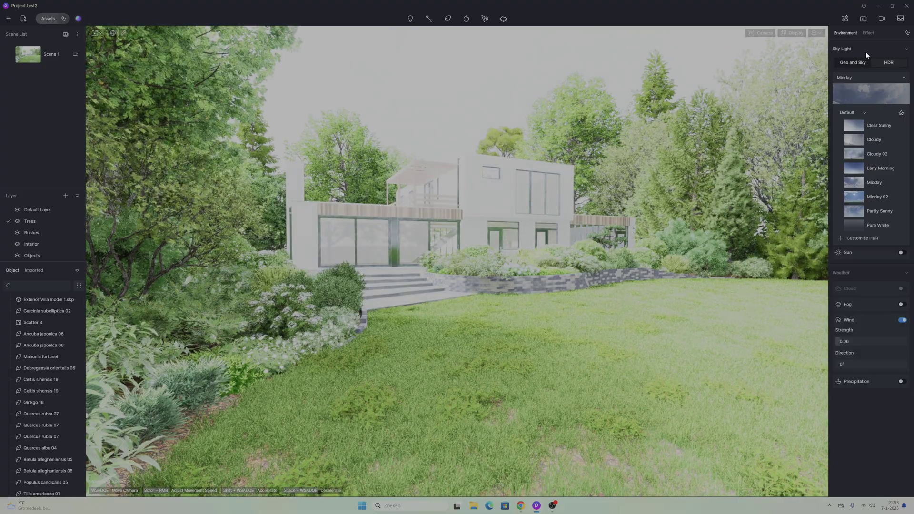
click(844, 182)
drag(903, 136, 883, 136)
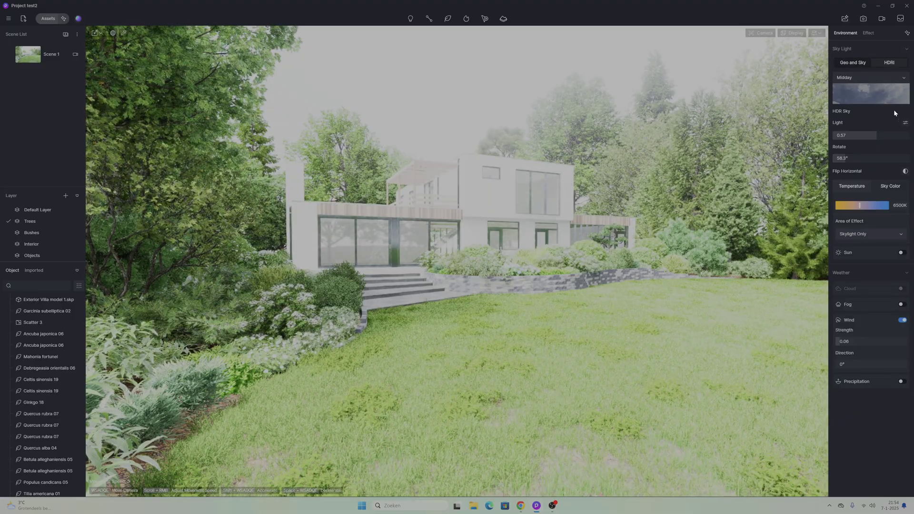
click(906, 123)
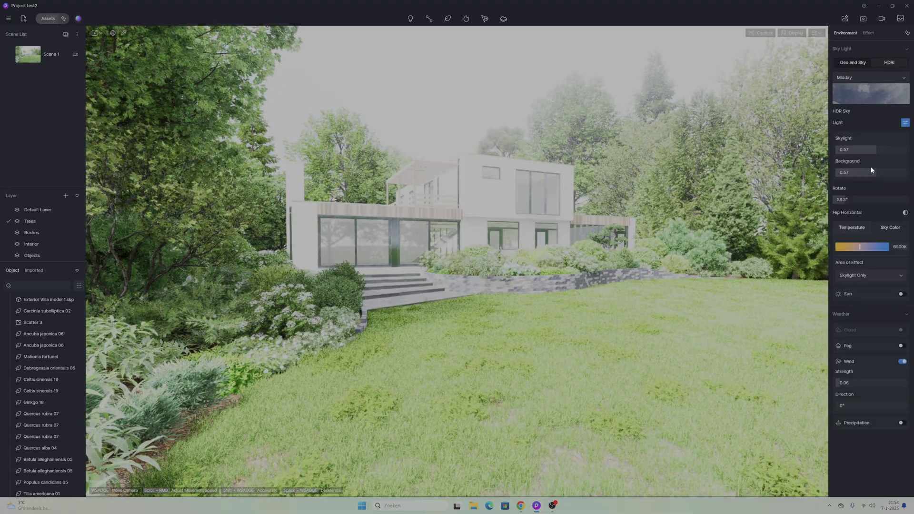
click(855, 62)
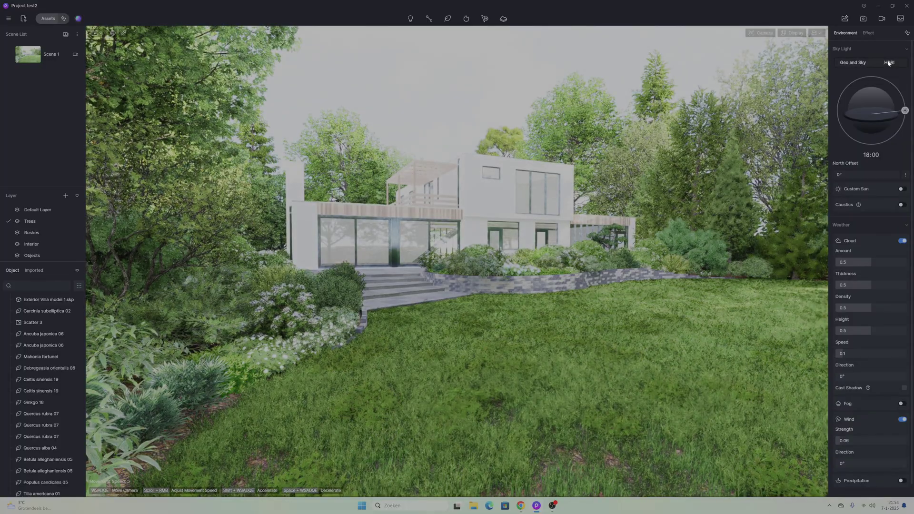
Step: Set the focal length to 30mm, then 25mm, and move the camera to frame the villa
click(888, 64)
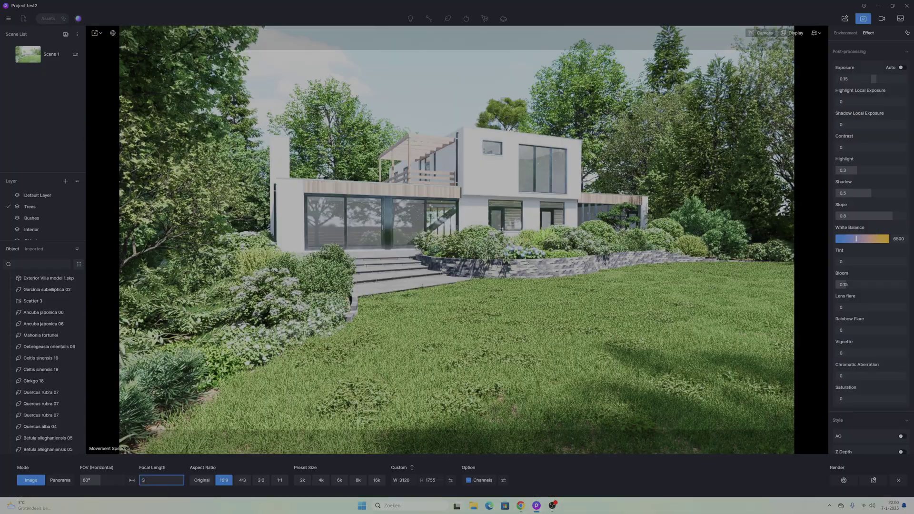
key(Return)
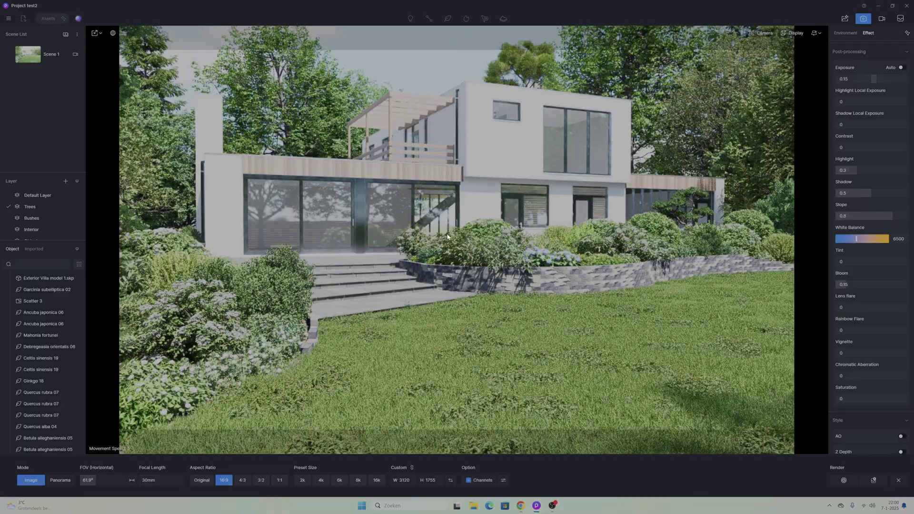
key(a)
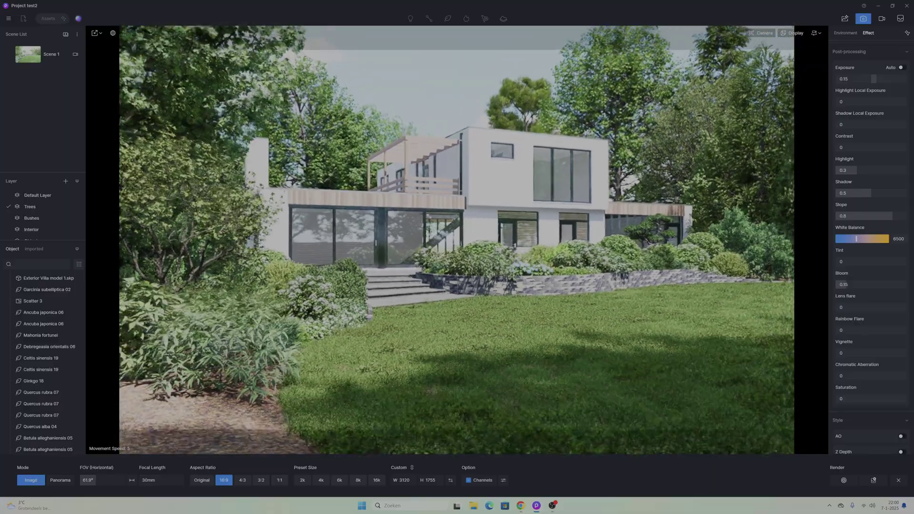
key(w)
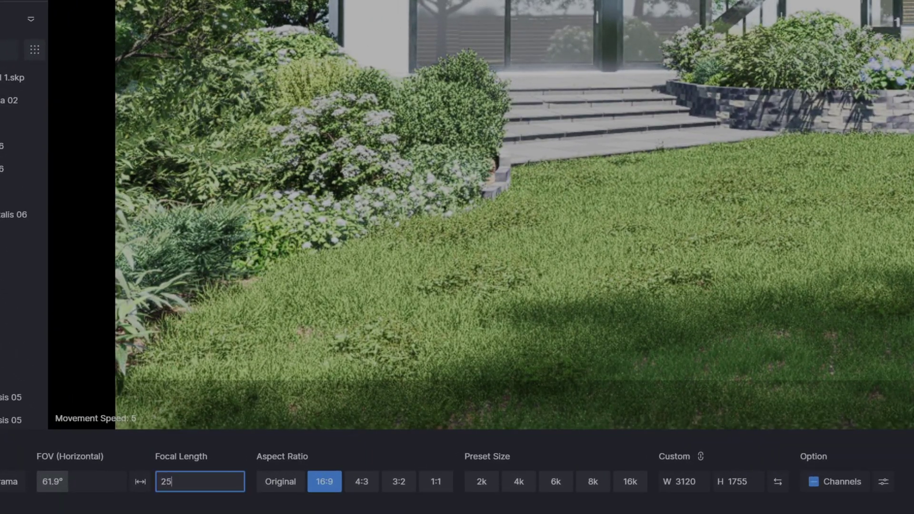
key(Return)
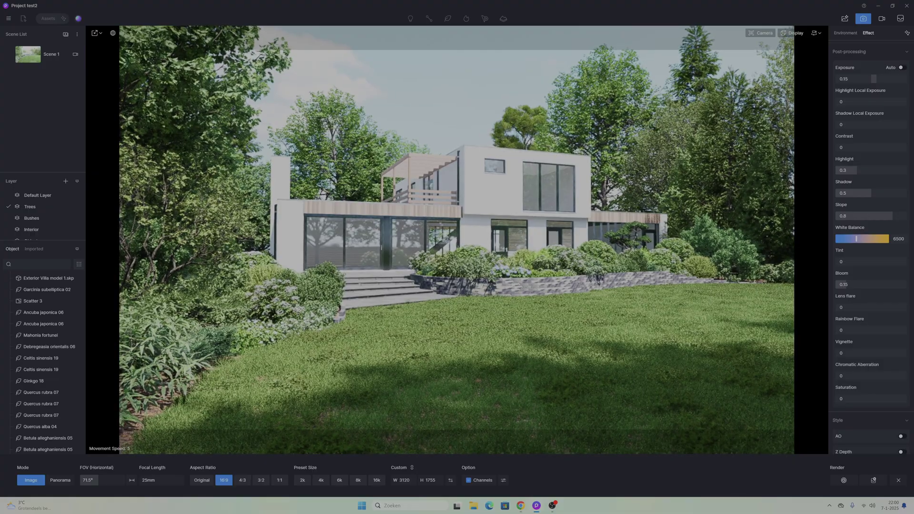
key(a)
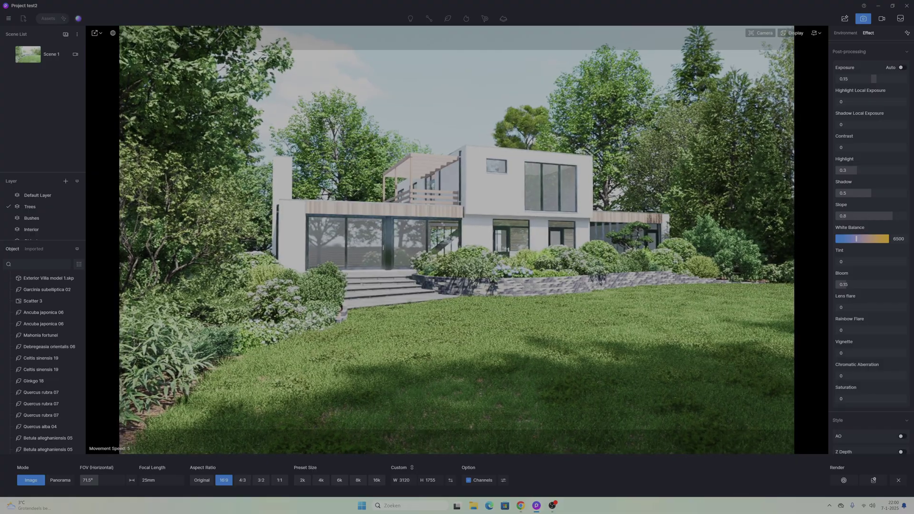
key(e)
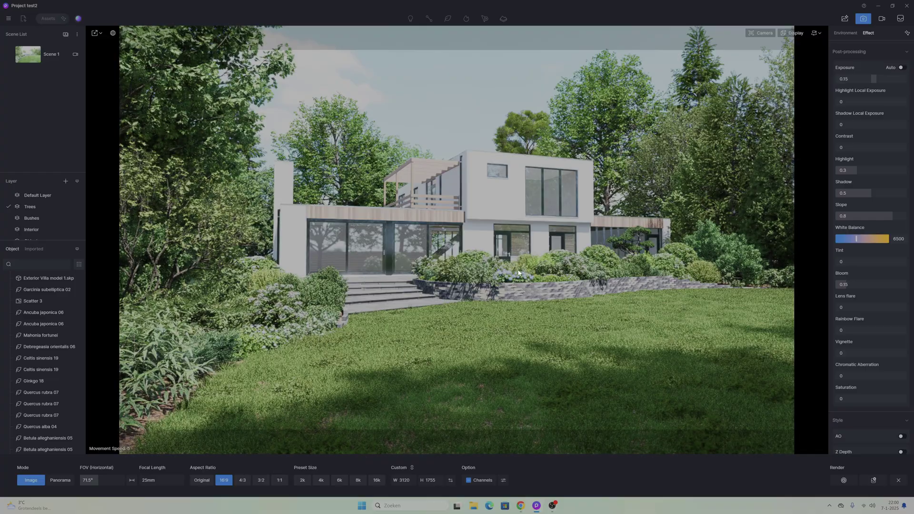
key(e)
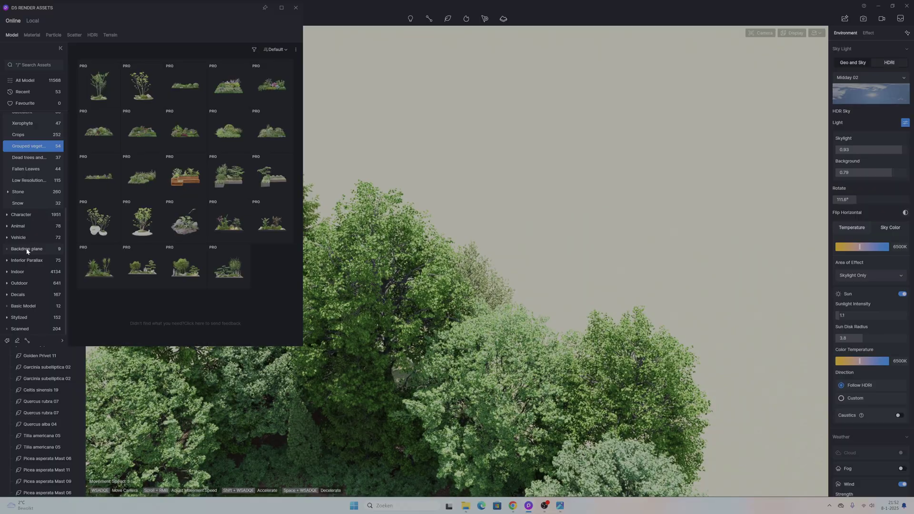
Step: Place the Autumn Trees 01 backdrop plane behind the garden trees
click(27, 249)
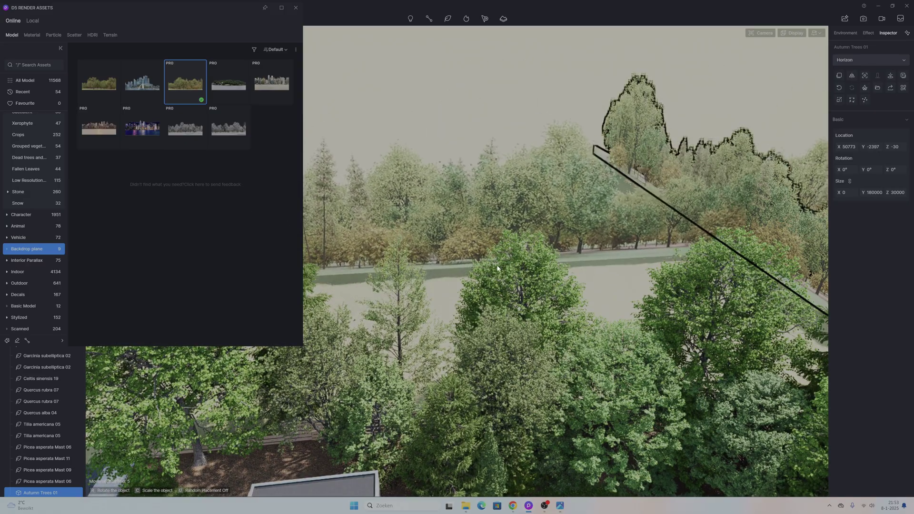
click(409, 263)
right_drag(410, 262, 516, 278)
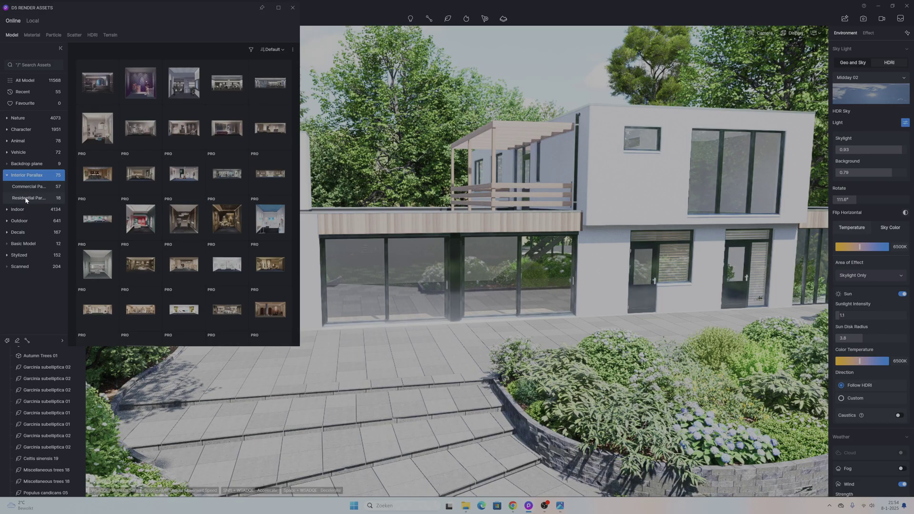
Step: Place Residential Interior 10 behind the villa's ground-floor glass facade and dim its light intensity to 0.2
click(26, 199)
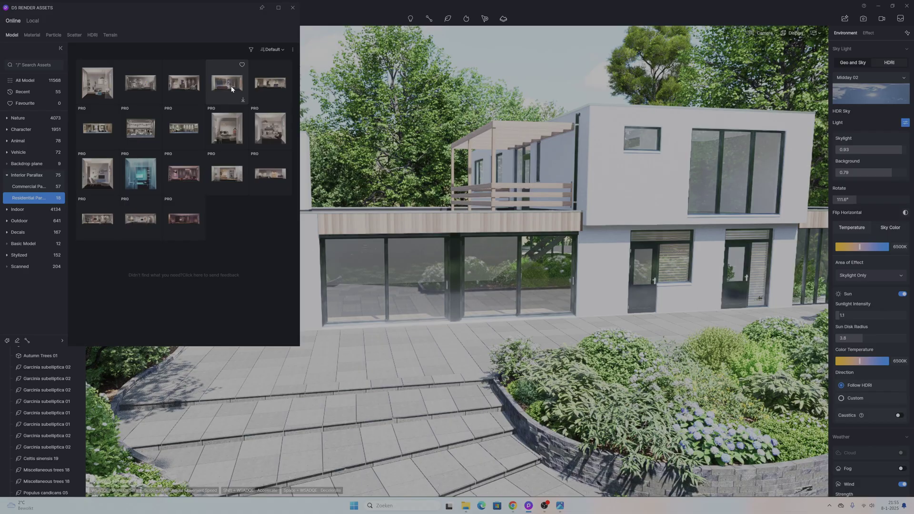
click(268, 177)
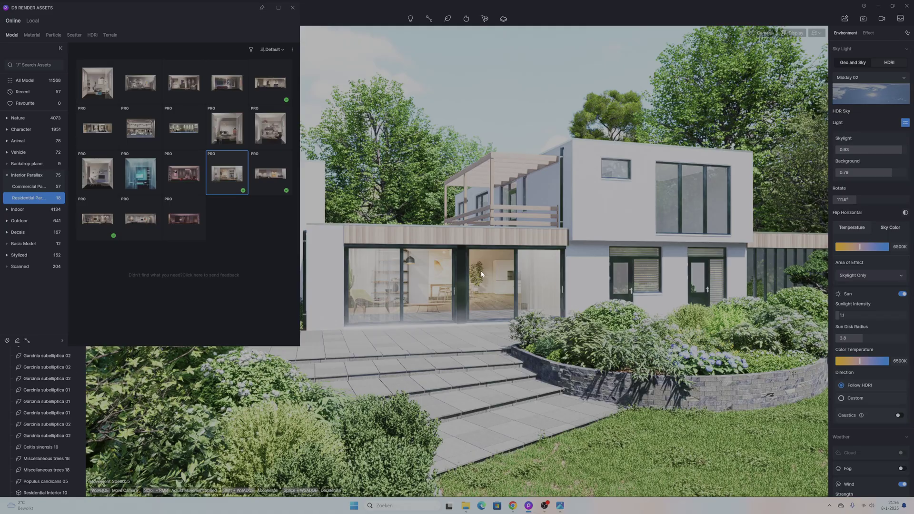
click(481, 274)
key(z)
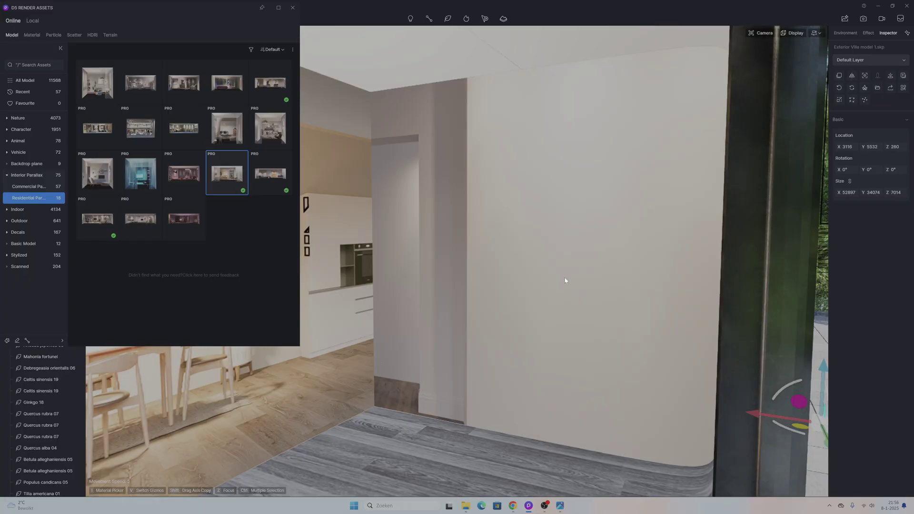
double_click(46, 492)
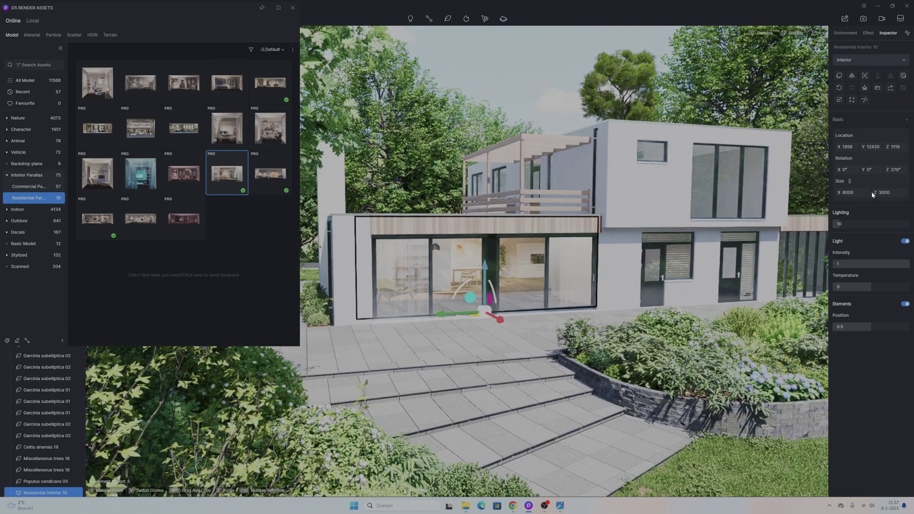
drag(880, 262, 792, 280)
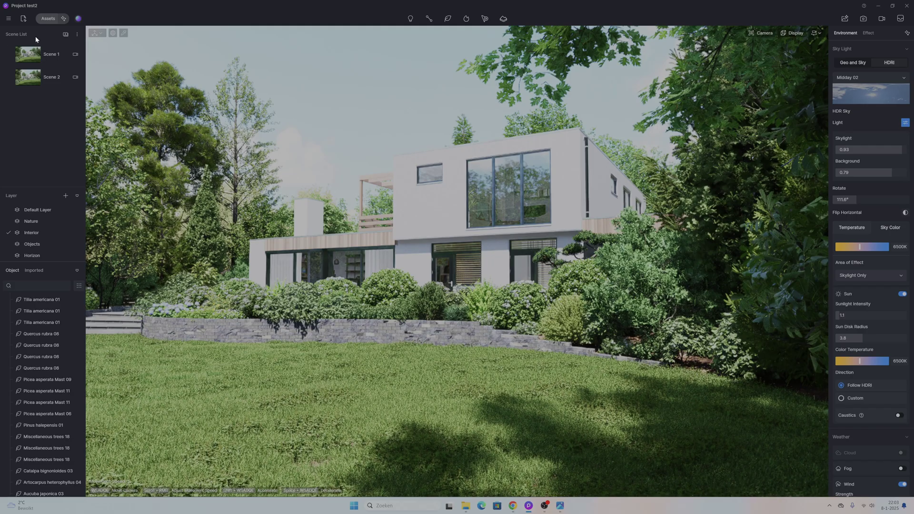
Step: Add Scene 3 to the Scene List, then switch back to check the Scene 2 view
click(40, 104)
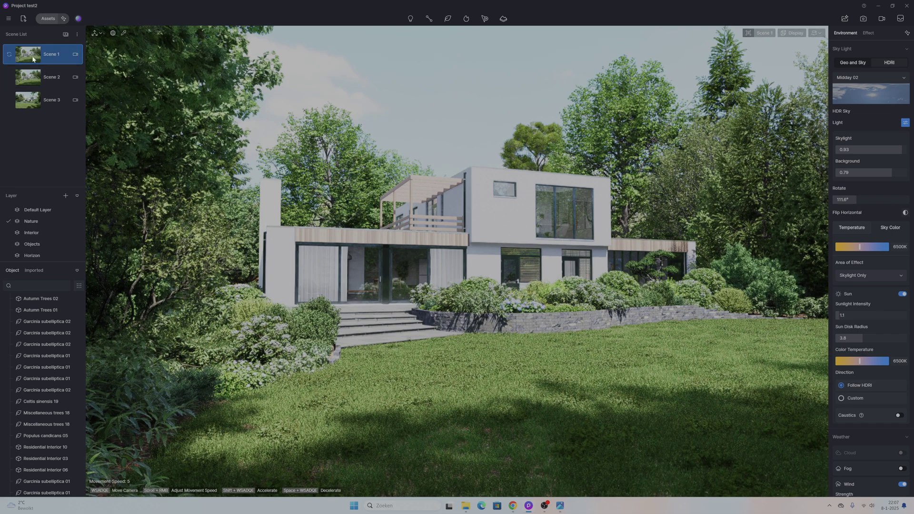
click(27, 82)
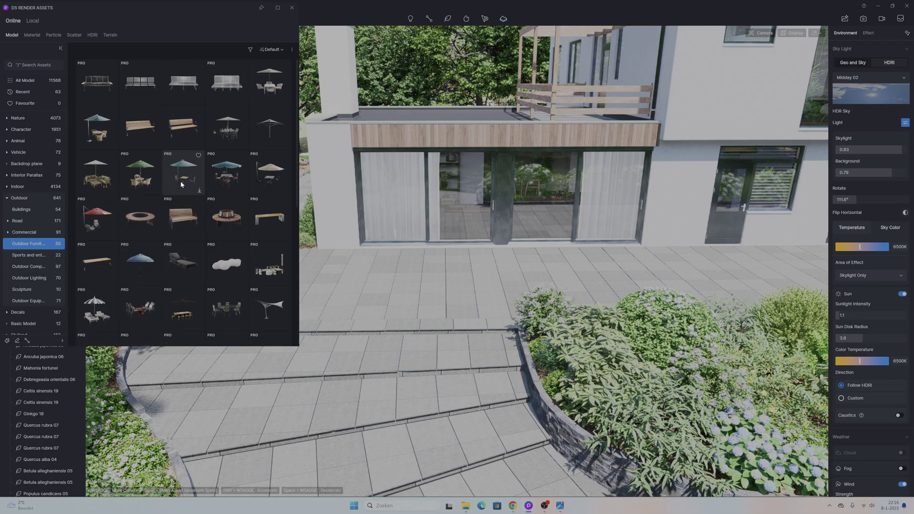
Step: Pick the umbrella and table dining set from Outdoor Furniture to place on the terrace
scroll(260, 237, down, 1)
click(261, 237)
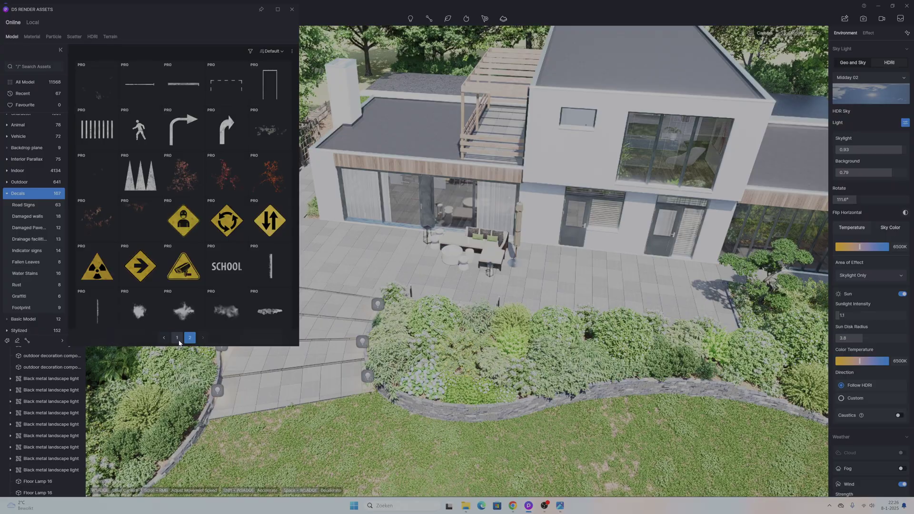
Step: Browse the Damaged walls decals and pick the Wall dirt 07 decal
click(227, 311)
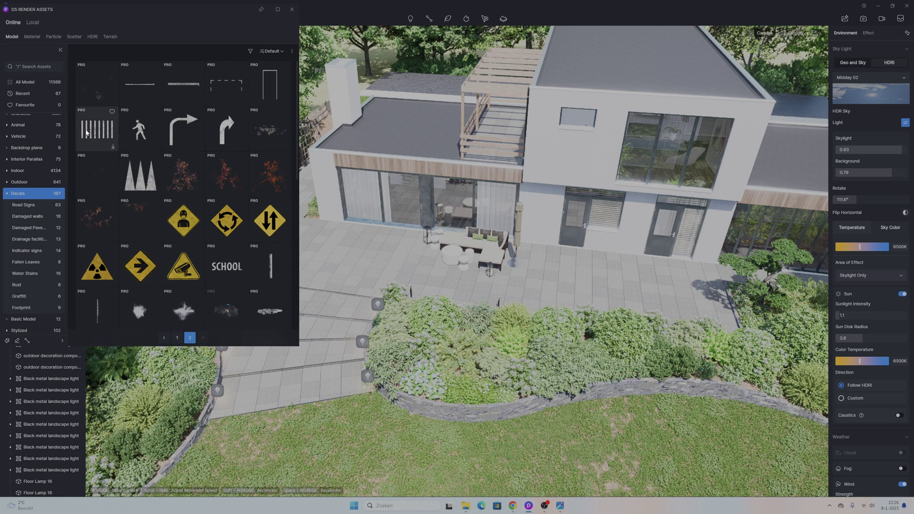
click(27, 216)
click(103, 222)
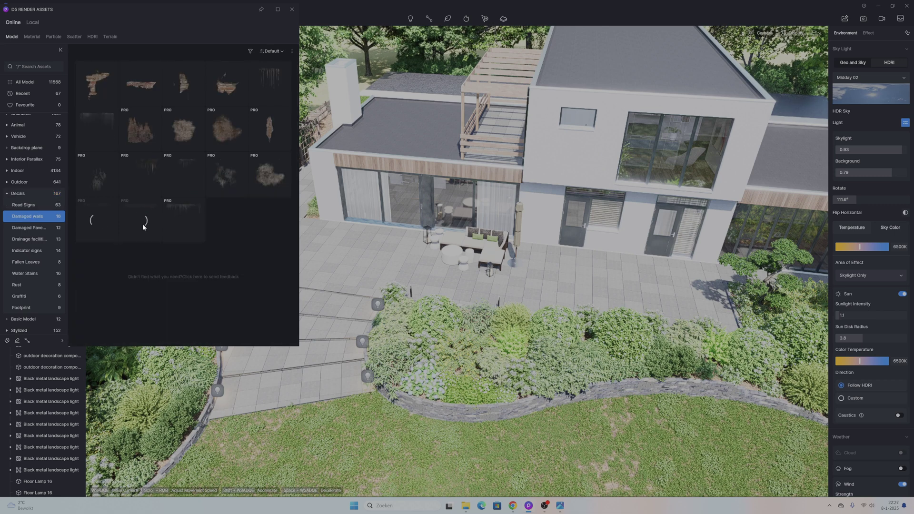
click(98, 133)
click(78, 231)
scroll(587, 110, down, 5)
scroll(587, 110, down, 5)
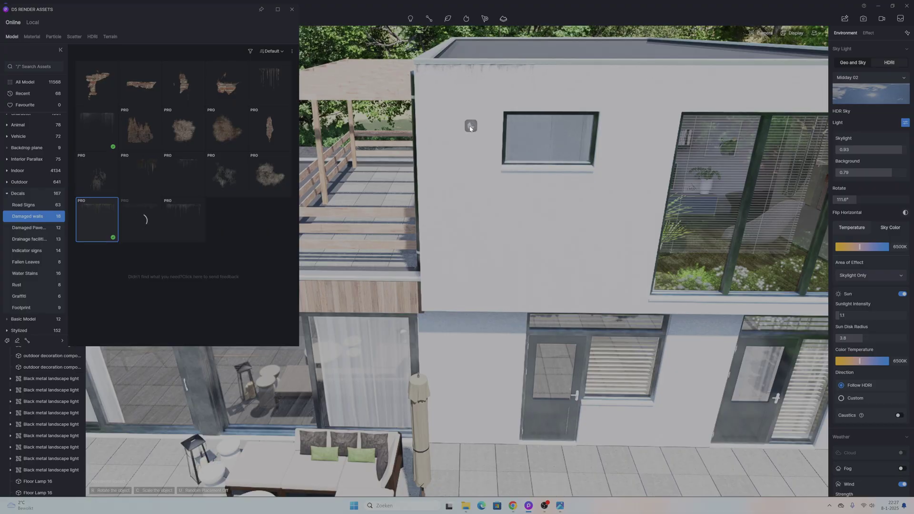
Step: Place the Wall dirt 07 decal on the upper wall beside the small window at 0.27 opacity
click(471, 129)
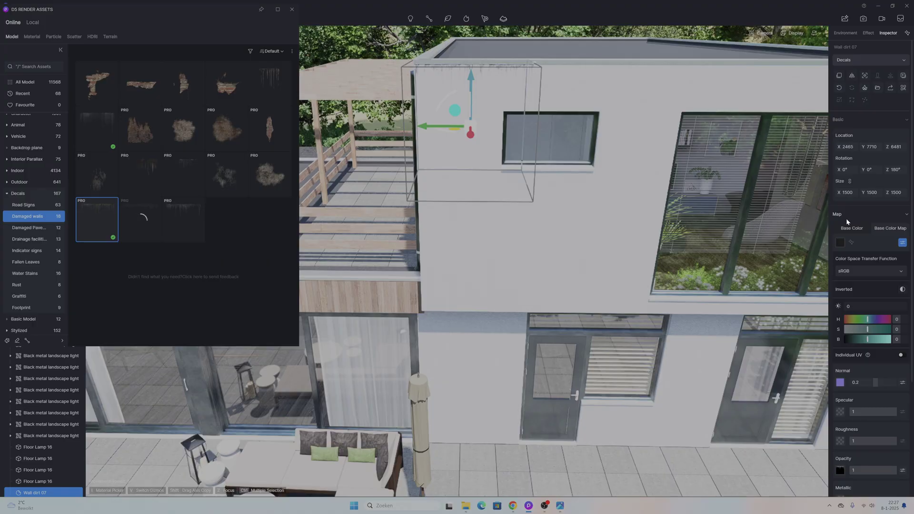
scroll(845, 291, down, 3)
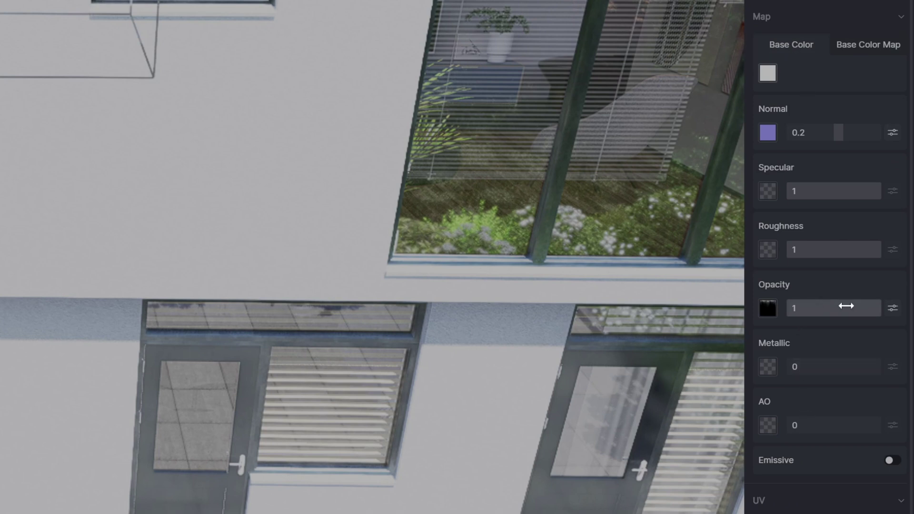
mouse_move(846, 305)
mouse_down()
mouse_move(794, 310)
mouse_move(780, 322)
mouse_up()
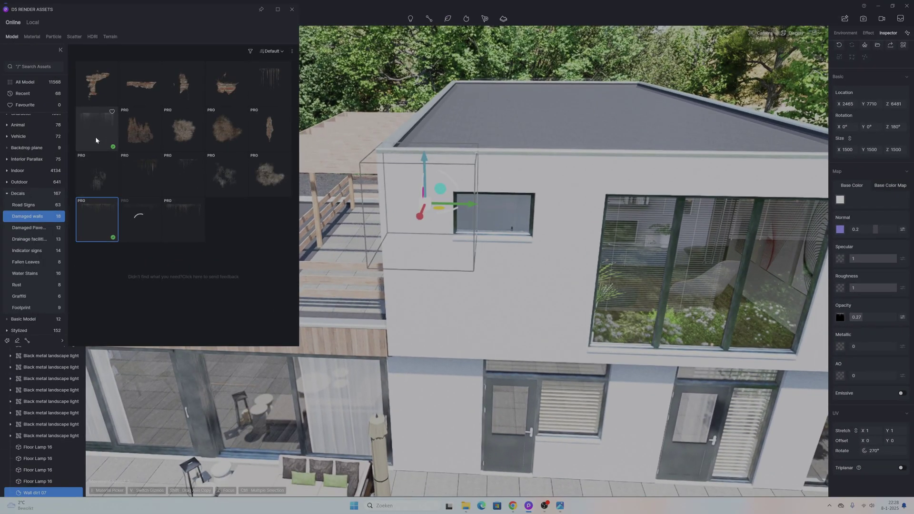
drag(142, 221, 534, 233)
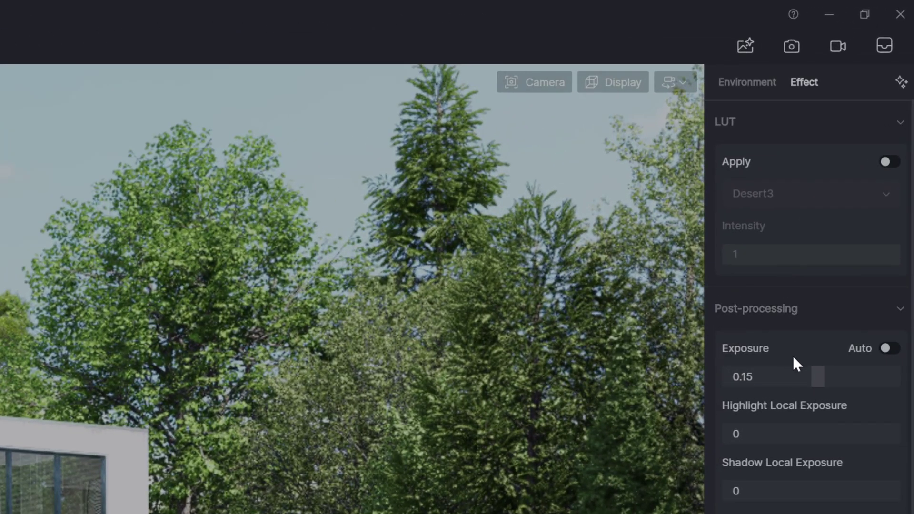
Step: Turn off Auto exposure and set Highlight and Shadow Local Exposure to 0.1
click(893, 347)
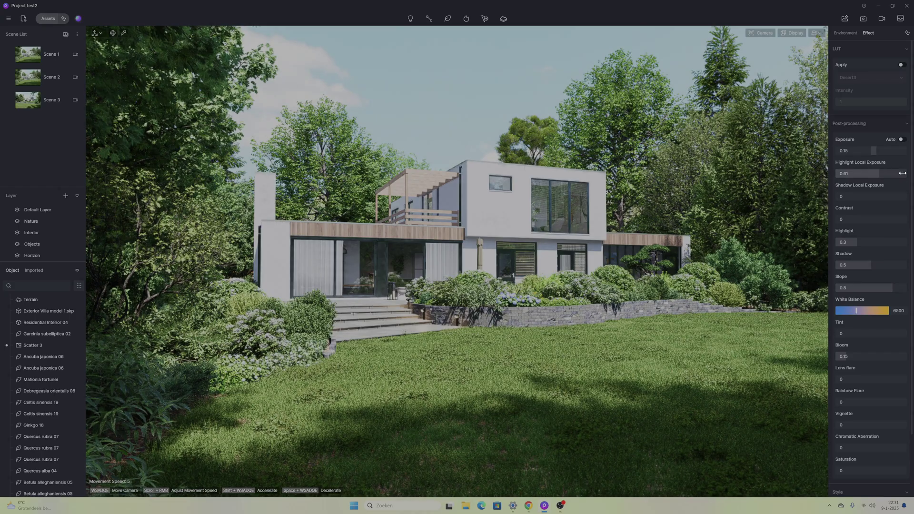
drag(908, 173, 881, 175)
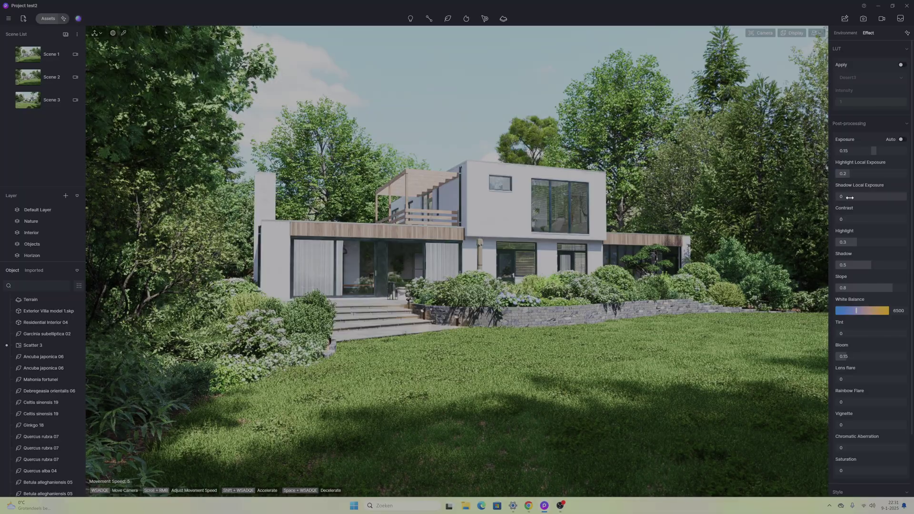
drag(853, 194, 828, 202)
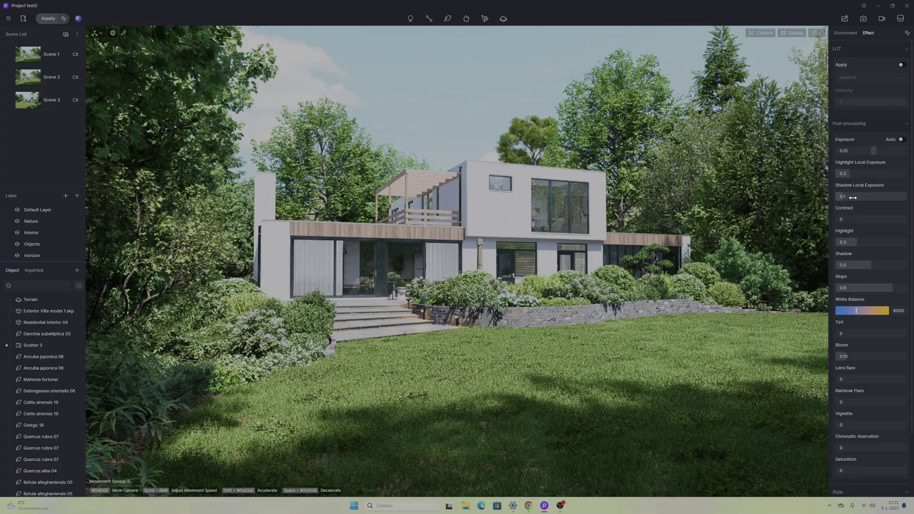
click(853, 173)
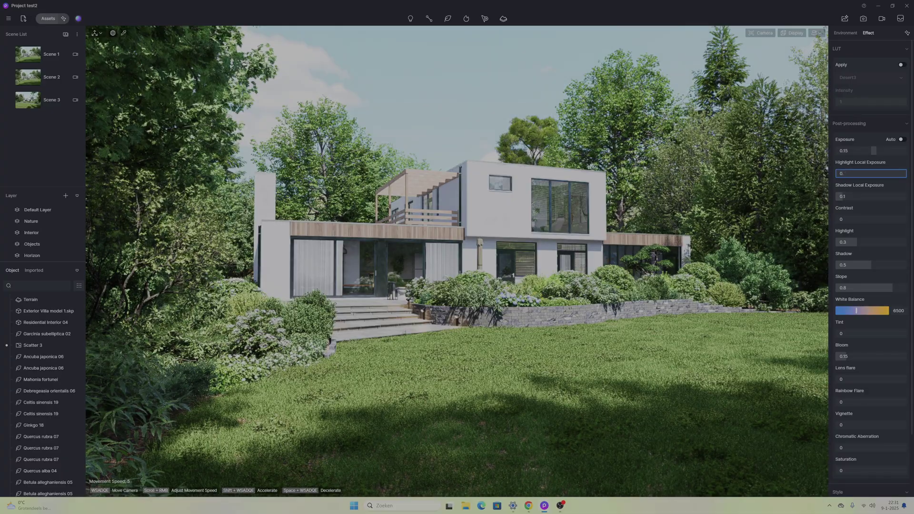
Step: Test the Contrast and Vignette sliders, leaving Contrast at 0 and Vignette at 0.2
mouse_move(853, 218)
mouse_down()
mouse_move(798, 220)
mouse_move(846, 219)
mouse_up()
click(845, 219)
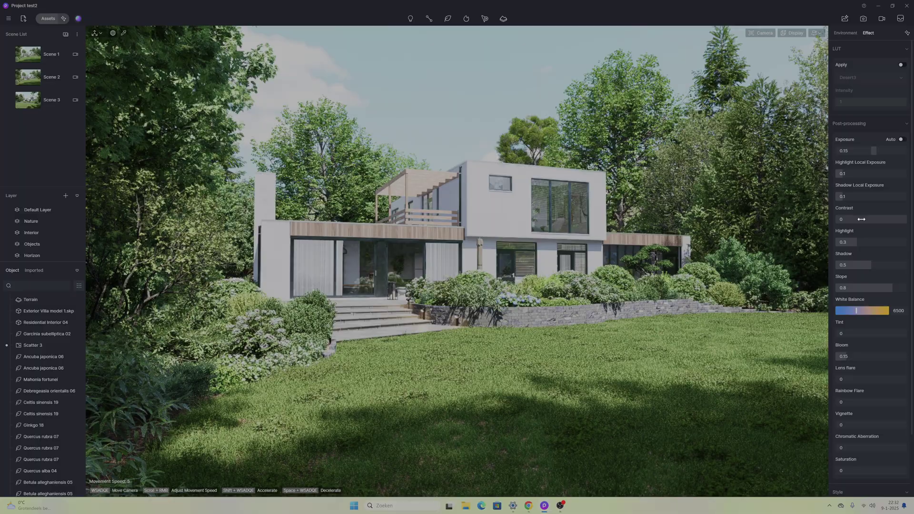
text(0.1)
key(Return)
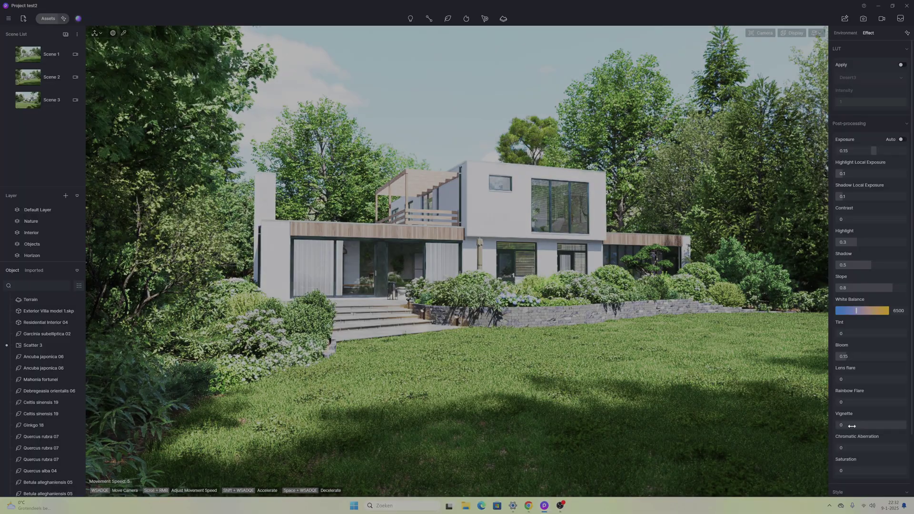
mouse_move(853, 425)
mouse_down()
mouse_move(892, 425)
mouse_move(839, 425)
mouse_up()
click(839, 425)
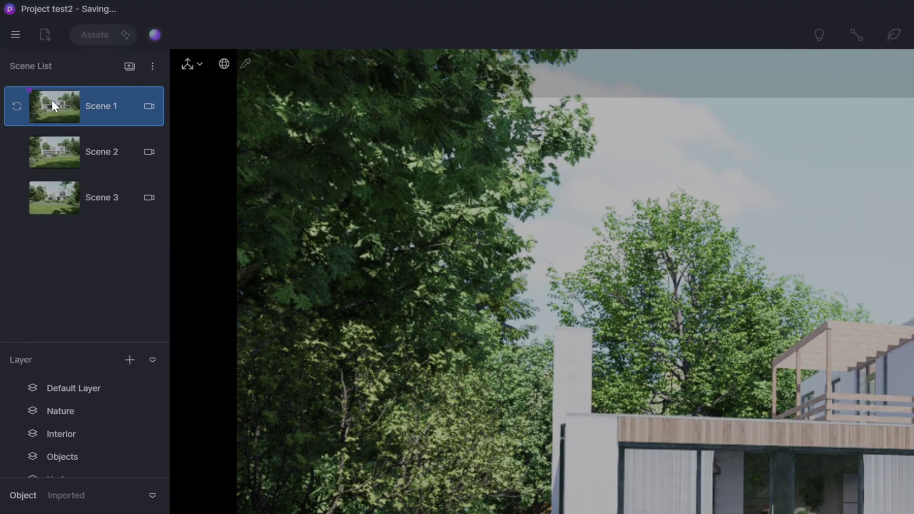
Step: Switch to the Scene 1 camera view for the 6K still render
click(60, 153)
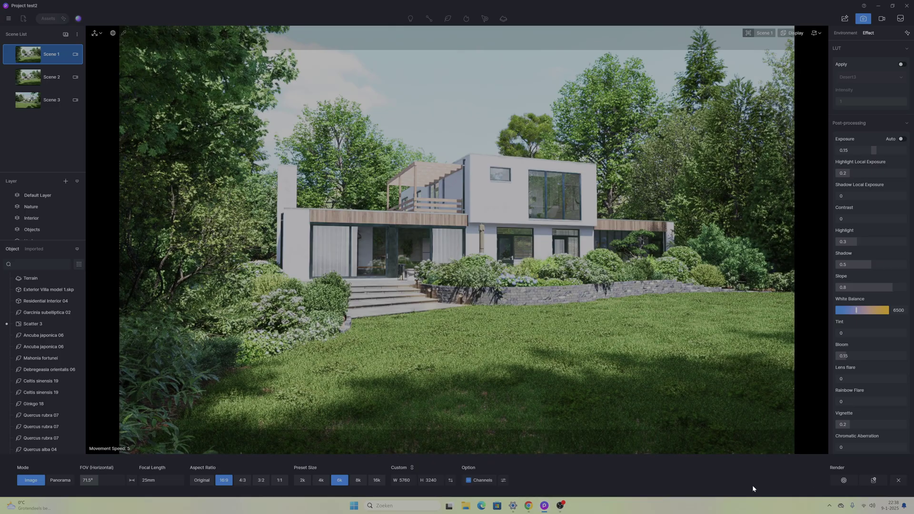
Step: Enable the AI Post Channel among the render channels and keep the output size at 6k
click(503, 480)
click(466, 465)
click(550, 473)
click(504, 480)
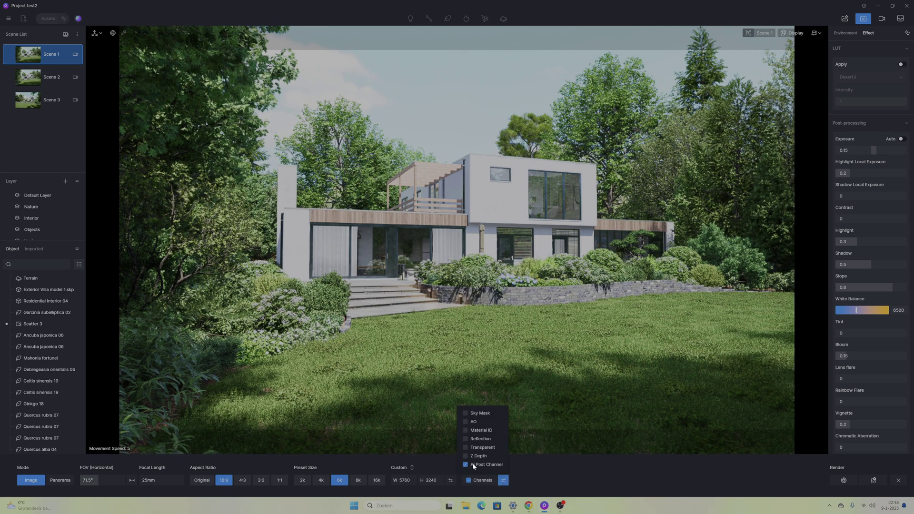
click(537, 473)
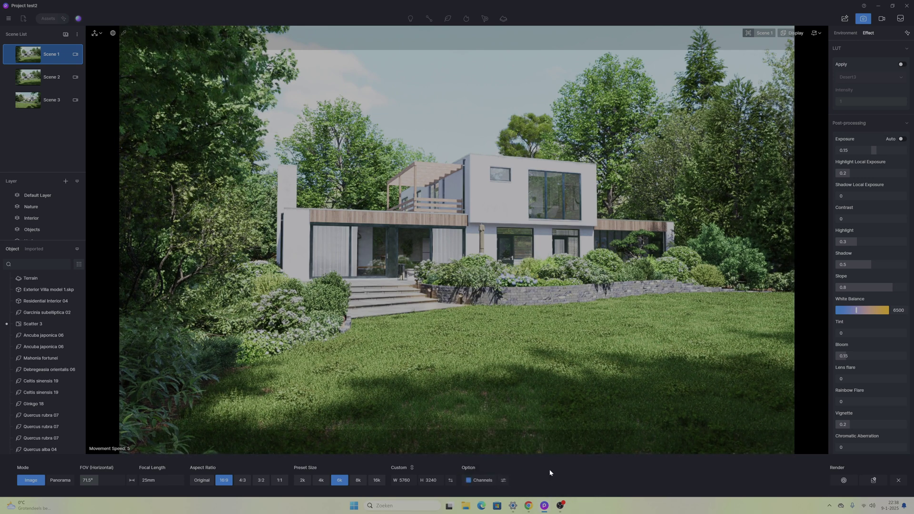
click(301, 481)
click(339, 481)
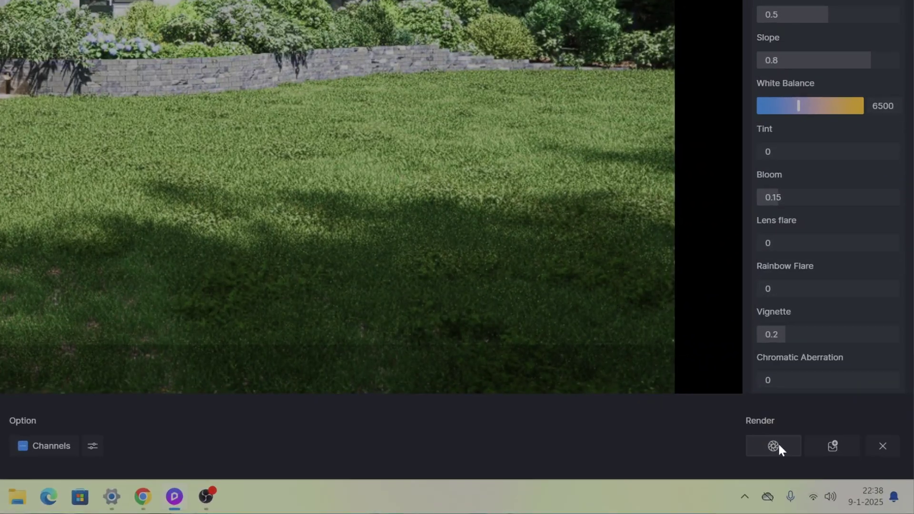
Step: Render Scene 1 at 6K into the project folder and send the result to AI Post-Processing
click(774, 446)
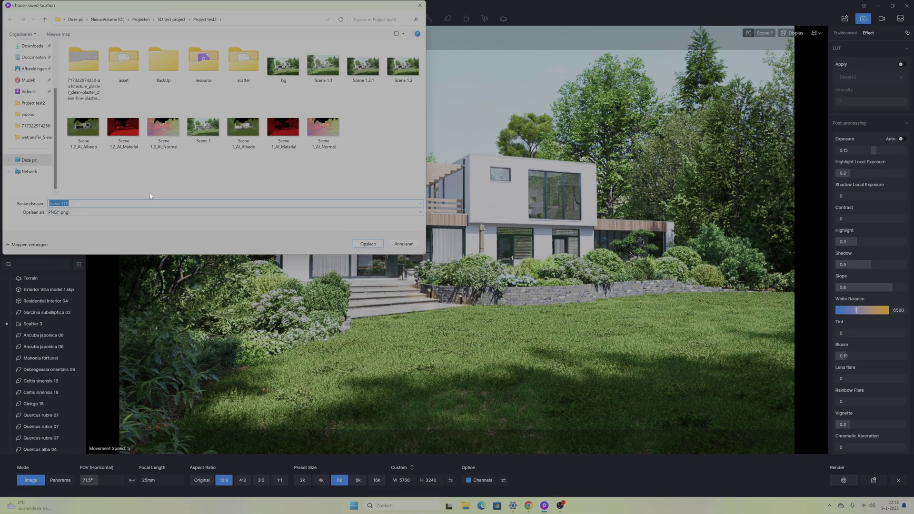
click(368, 244)
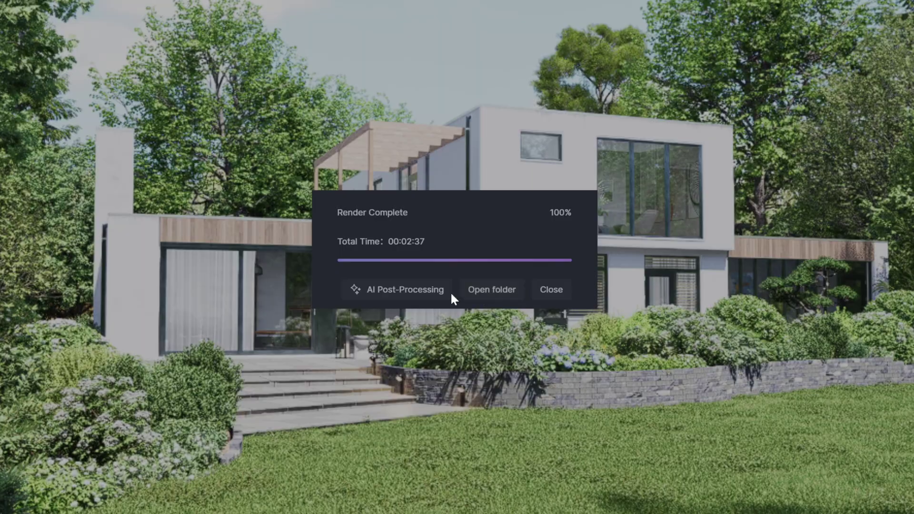
click(390, 297)
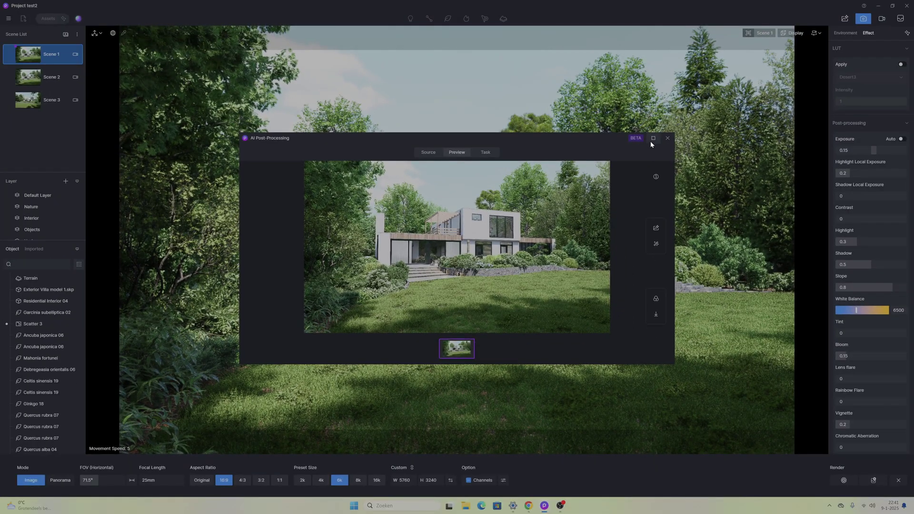
Step: Maximize the AI Post-Processing window and show the AI Enhancer settings at weight 0.7
click(718, 117)
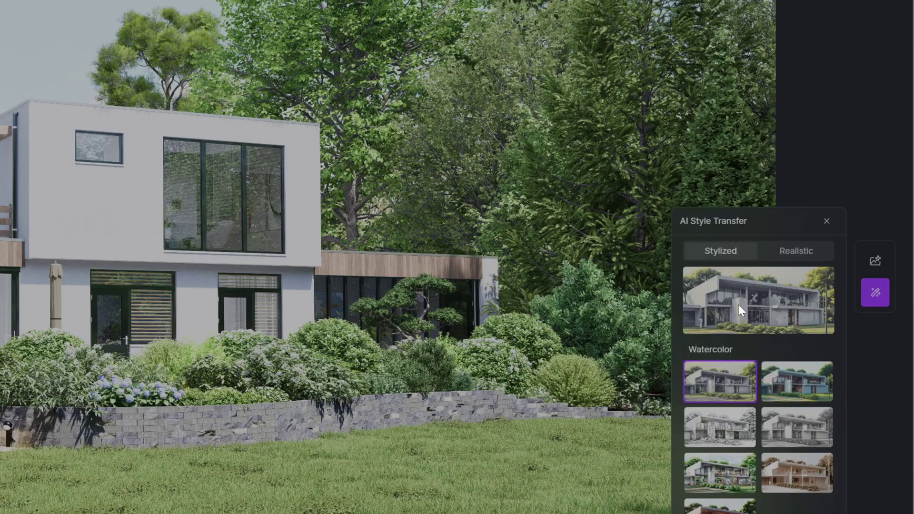
click(879, 262)
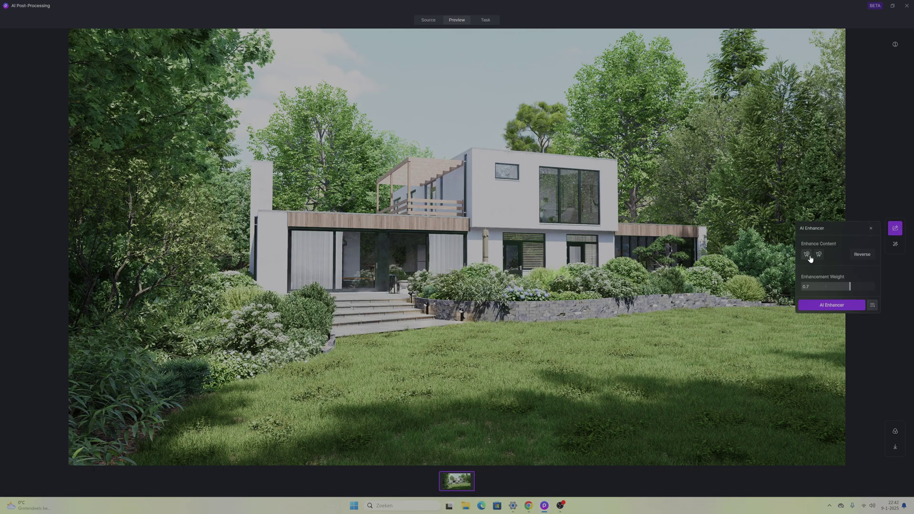
Step: Mark the lawn, retaining wall, steps and shrubs, then add trees and sky to the enhanced areas
click(819, 255)
click(807, 256)
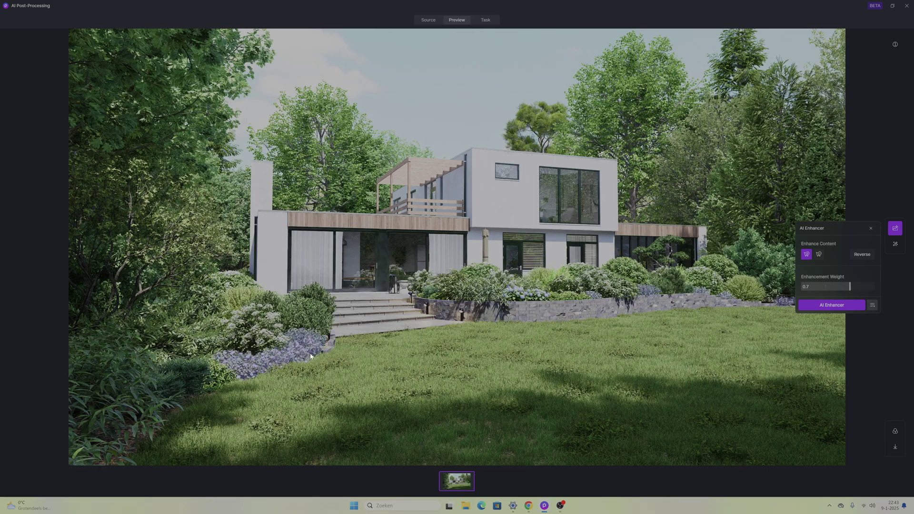
click(550, 318)
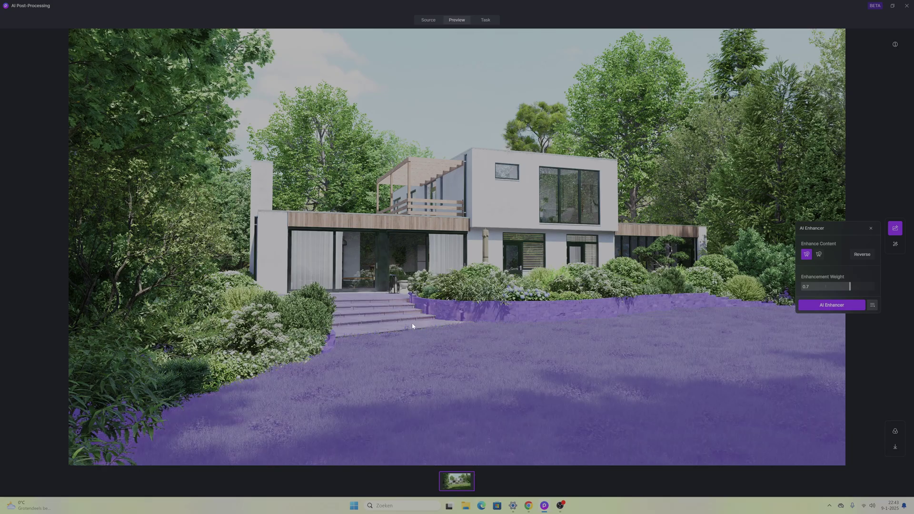
click(476, 291)
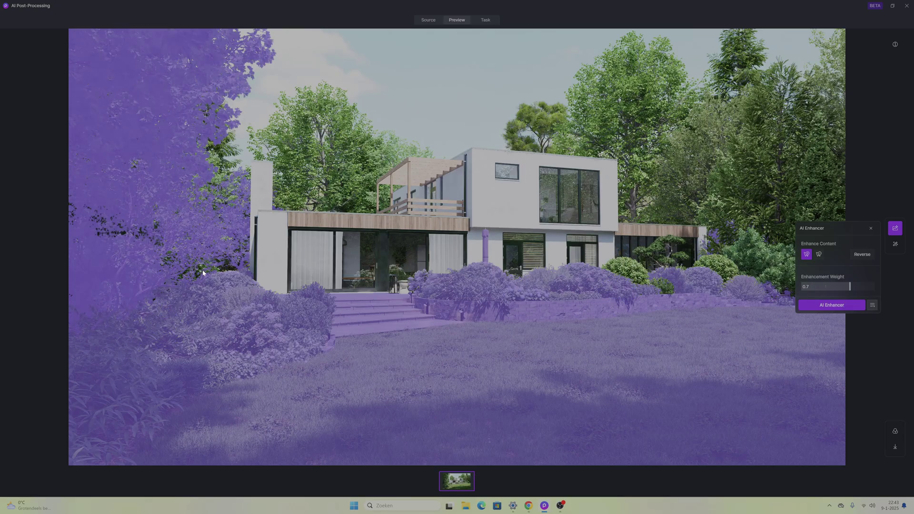
key(alt)
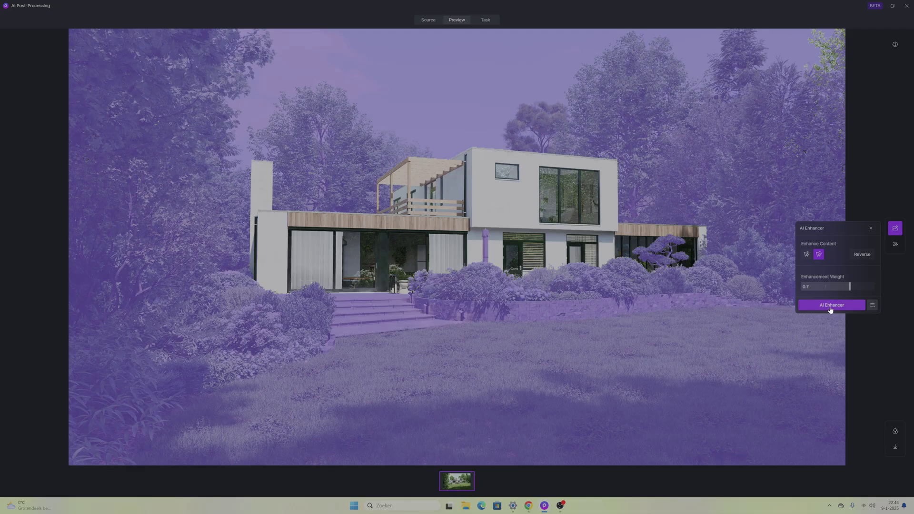
Step: Run the AI Enhancer on the marked areas of the 6K render to enrich grass, foliage and sky
click(831, 306)
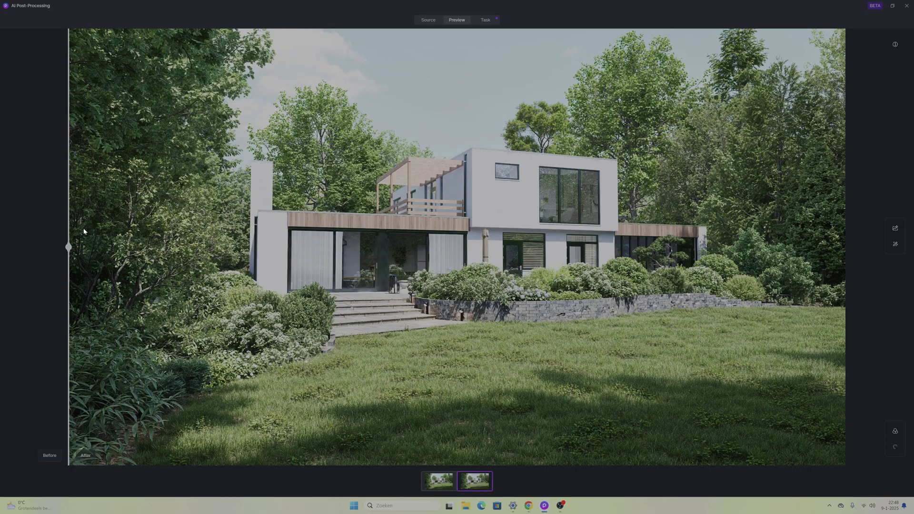
Step: Compare the enhanced render before and after, enhance it again, then reveal the whole third version
drag(71, 247, 860, 248)
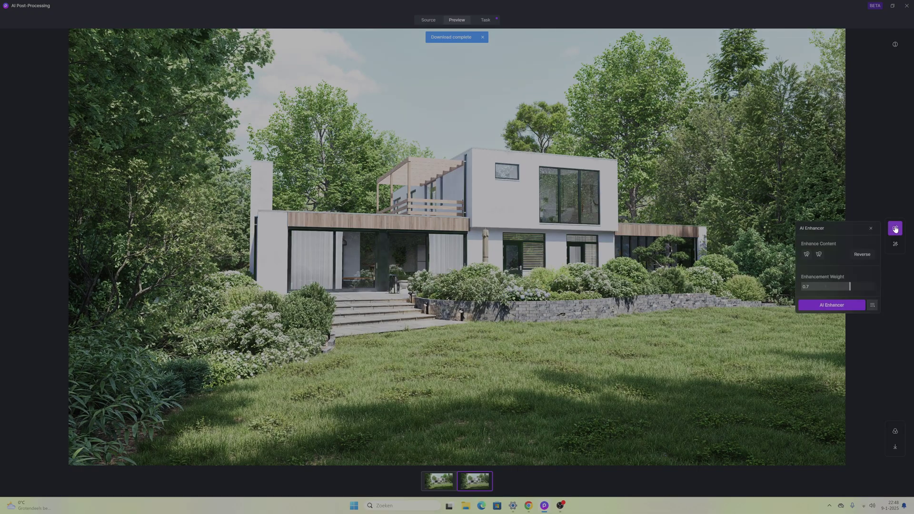
click(824, 305)
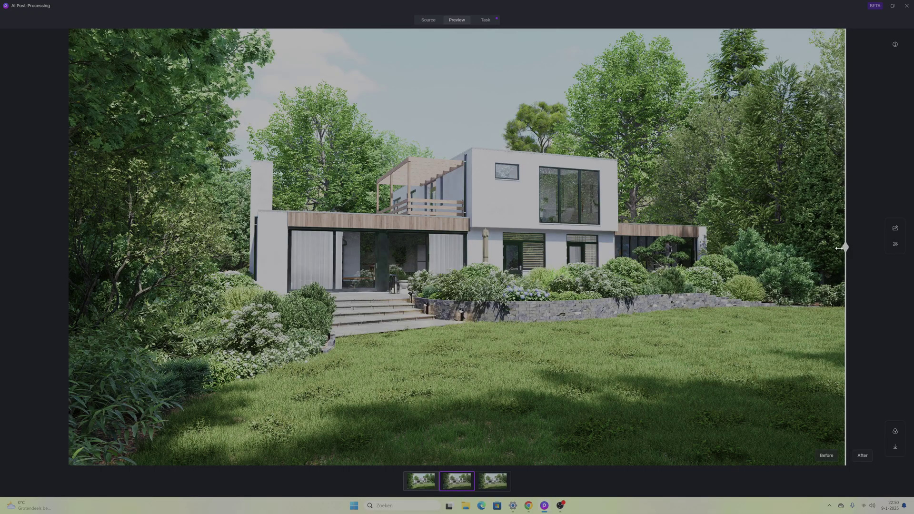
drag(840, 247, 65, 293)
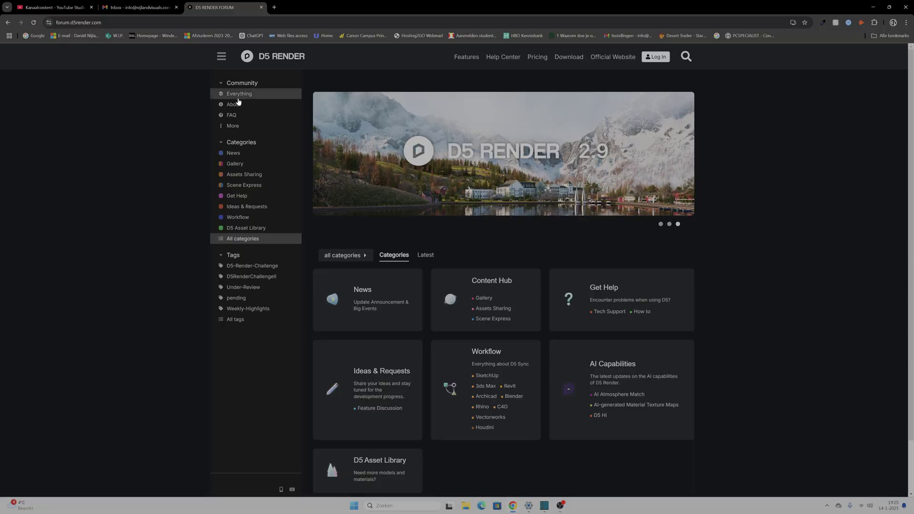
Step: List the forum's latest topics from Everything and scroll through threads like Photo matching and Lake House
click(239, 95)
scroll(356, 147, down, 6)
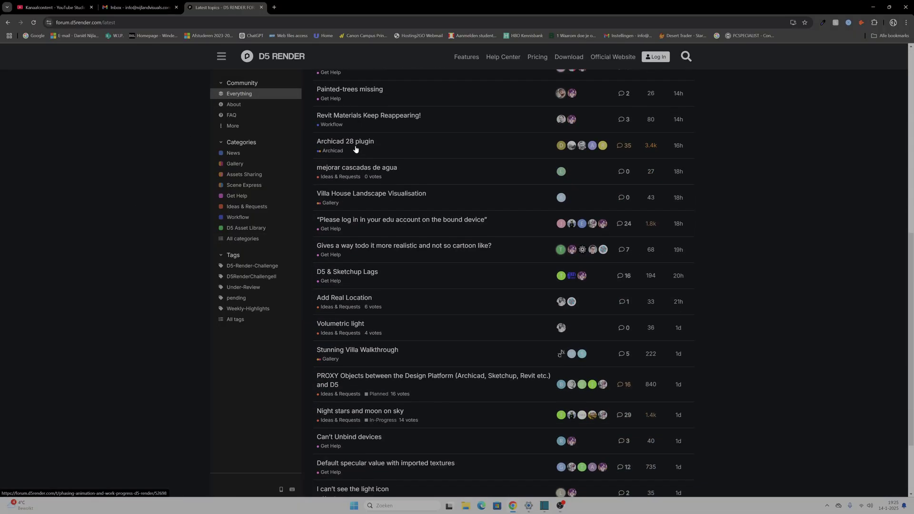